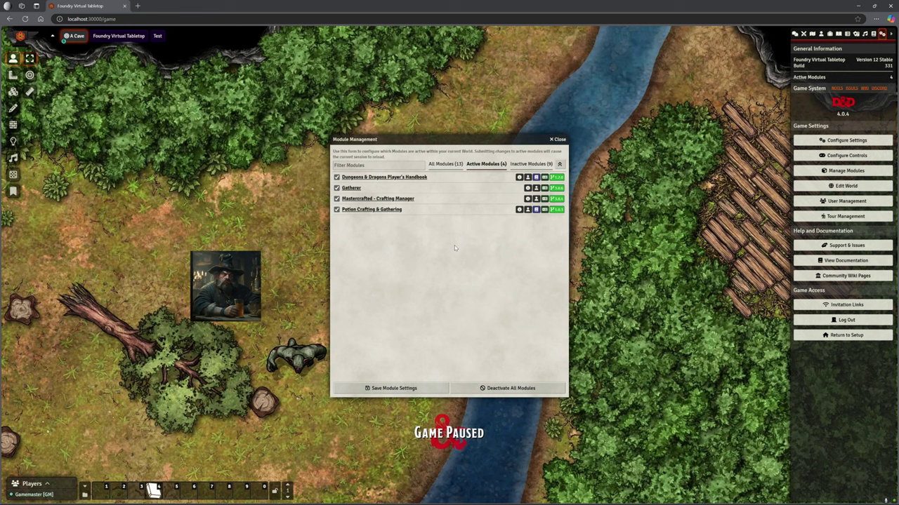
Close the module management window and expand the Potion Crafting & Gathering folder among the compendium packs.
{"action": "left_click", "coordinate": [558, 139]}
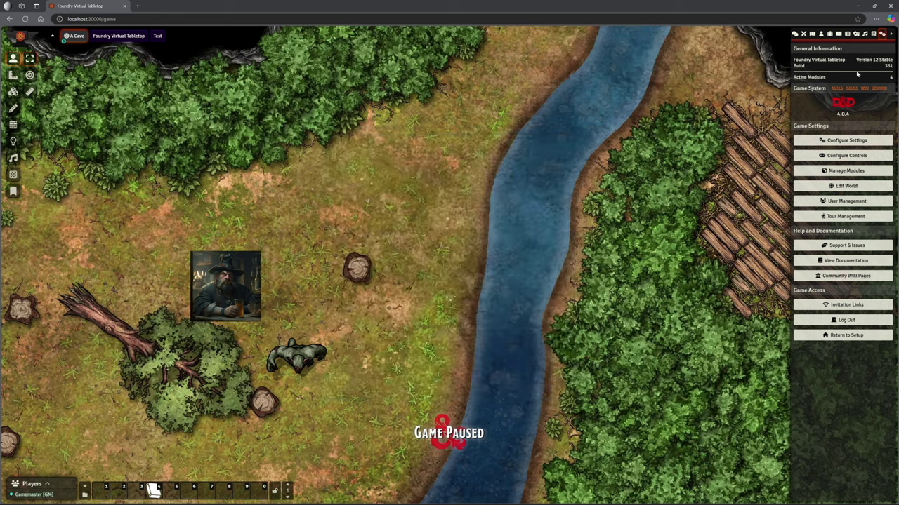
{"action": "left_click", "coordinate": [872, 34]}
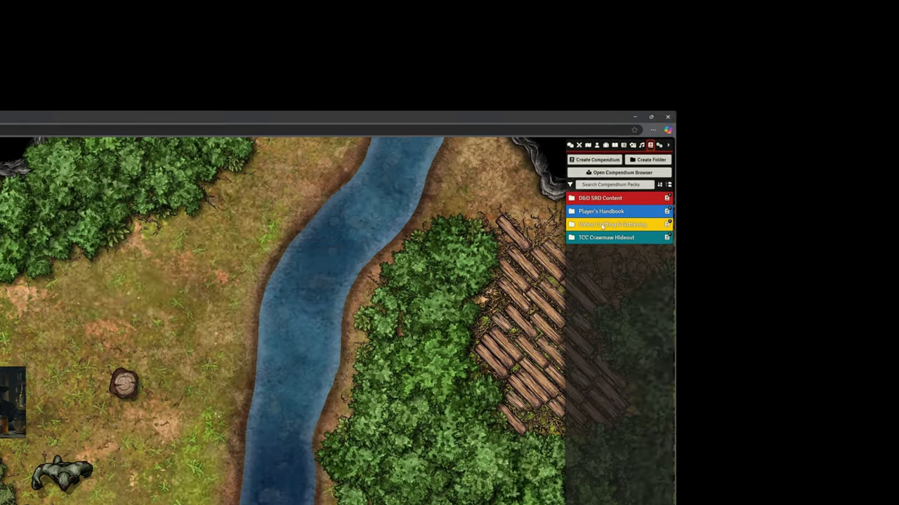
{"action": "left_click", "coordinate": [602, 225]}
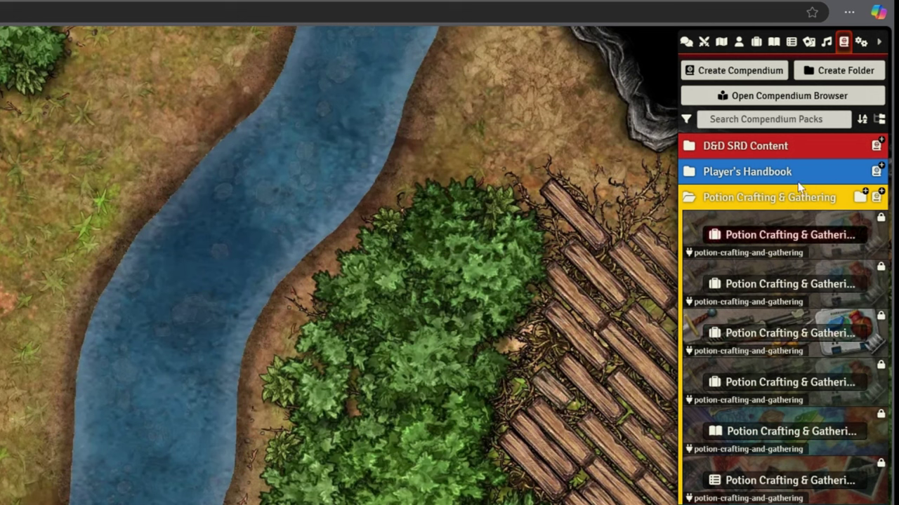
Show the rollable tables and leave the Potion Crafting & Gathering Tables folder expanded.
{"action": "left_click", "coordinate": [791, 42]}
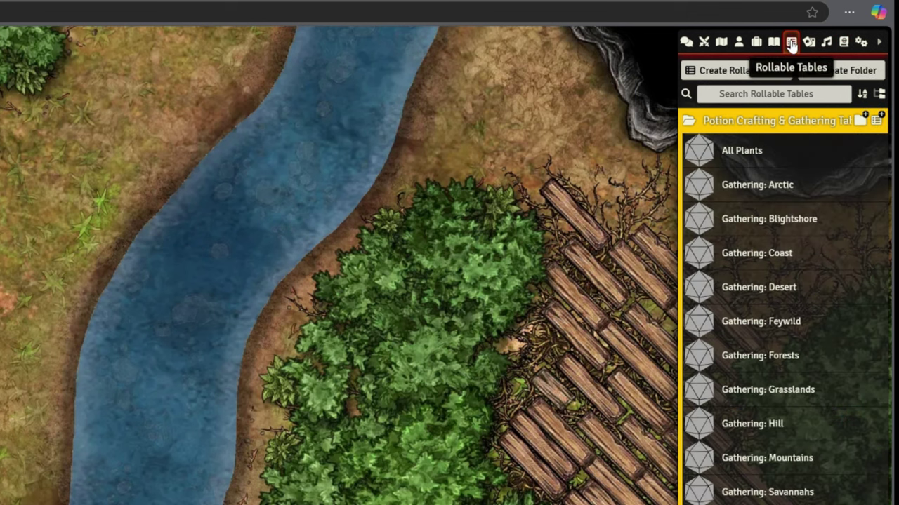
{"action": "left_click", "coordinate": [752, 122]}
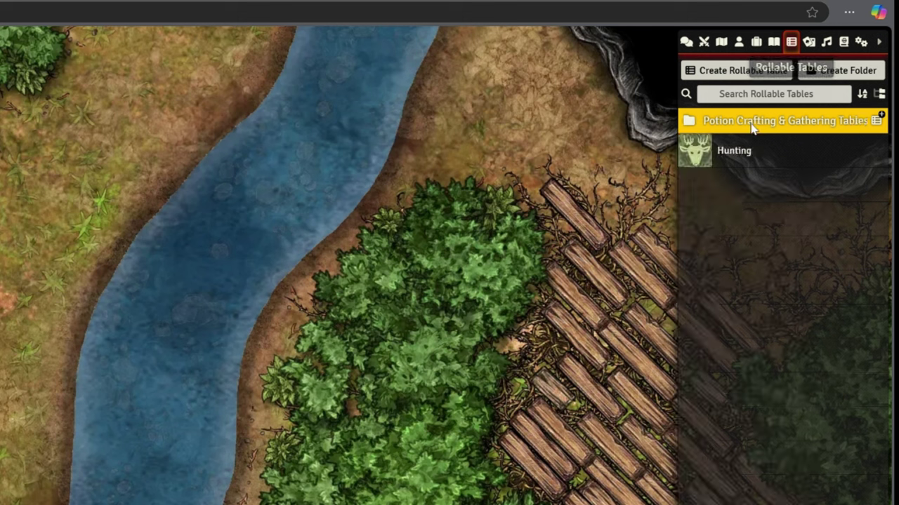
{"action": "left_click", "coordinate": [751, 123]}
{"action": "left_click", "coordinate": [752, 123]}
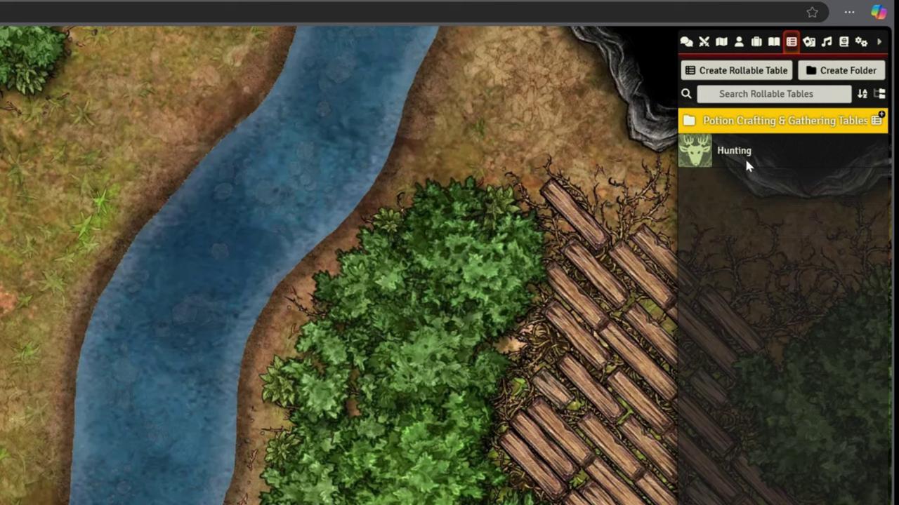
{"action": "left_click", "coordinate": [758, 124]}
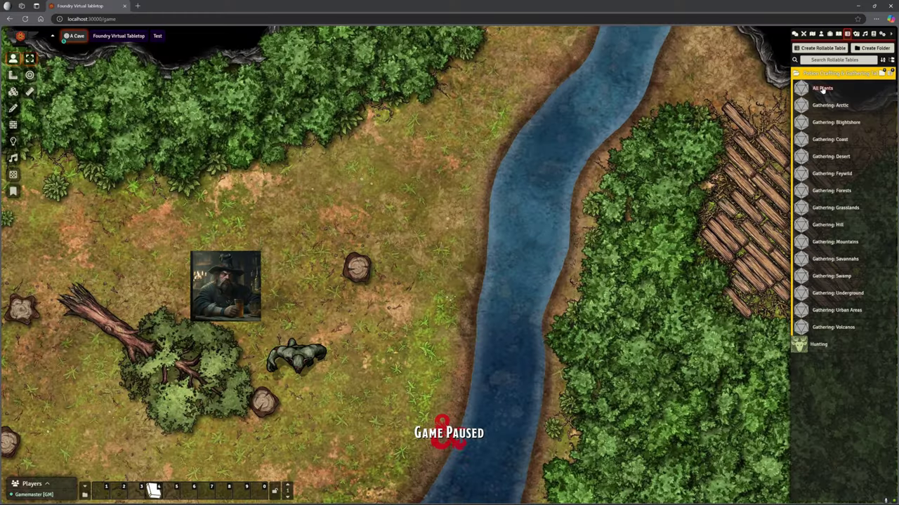
Review the full list of results in the All Plants rollable table and close it.
{"action": "left_click", "coordinate": [742, 150]}
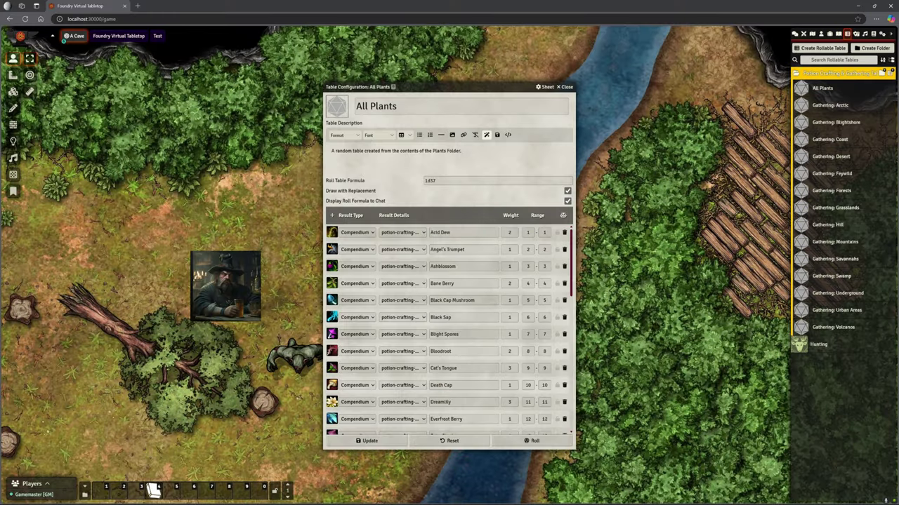
{"action": "scroll", "coordinate": [491, 246], "scroll_direction": "down", "scroll_amount": 5}
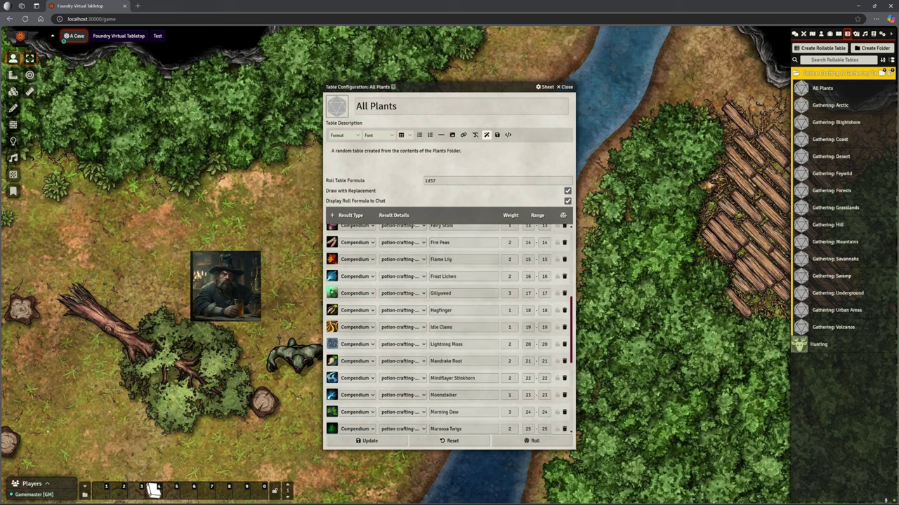
{"action": "scroll", "coordinate": [448, 329], "scroll_direction": "down", "scroll_amount": 2}
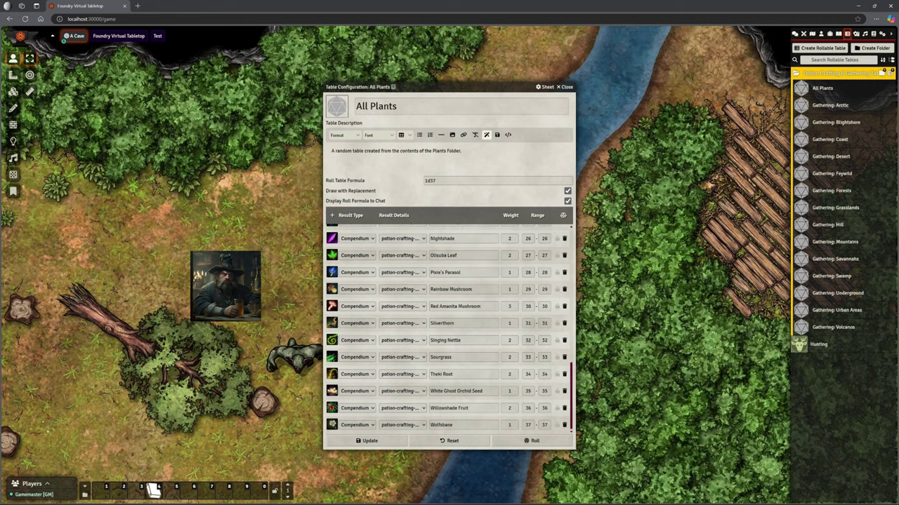
{"action": "left_click", "coordinate": [568, 89]}
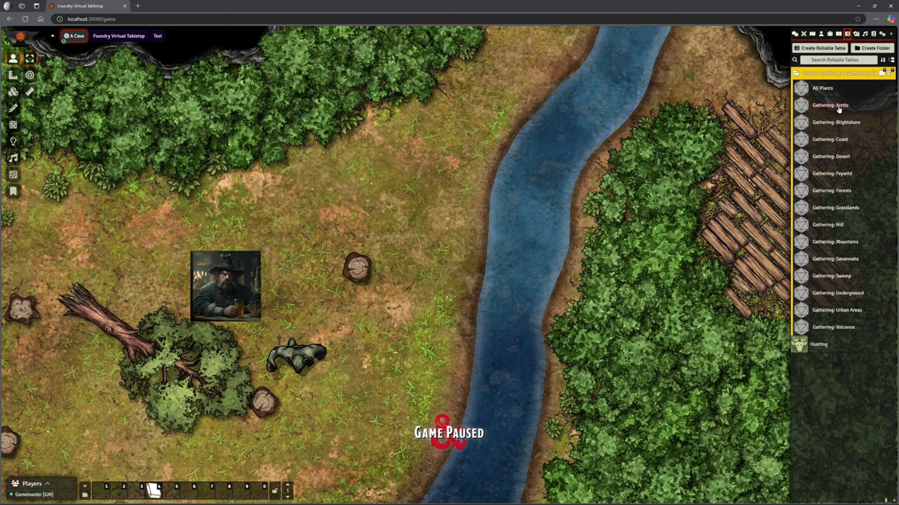
Review the entries of the Gathering: Blightshore and Gathering: Forests tables, closing each one after viewing.
{"action": "left_click", "coordinate": [832, 127]}
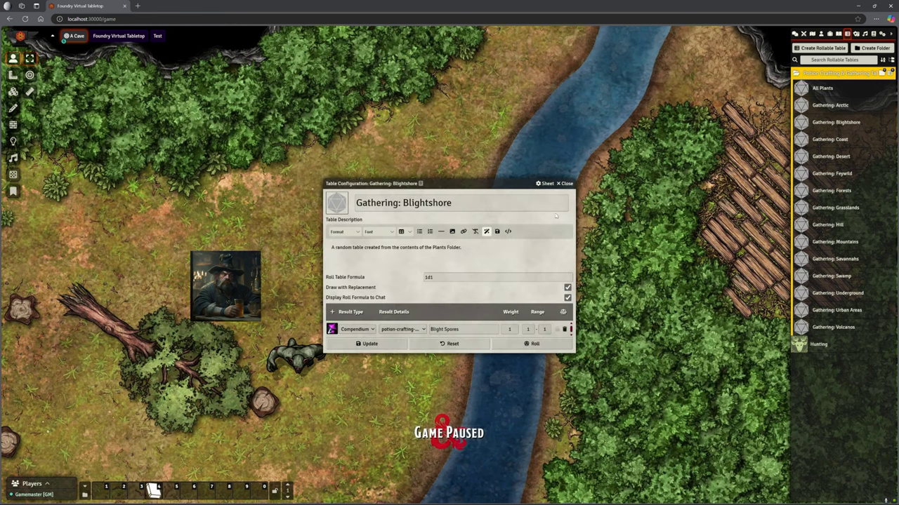
{"action": "left_click", "coordinate": [565, 184]}
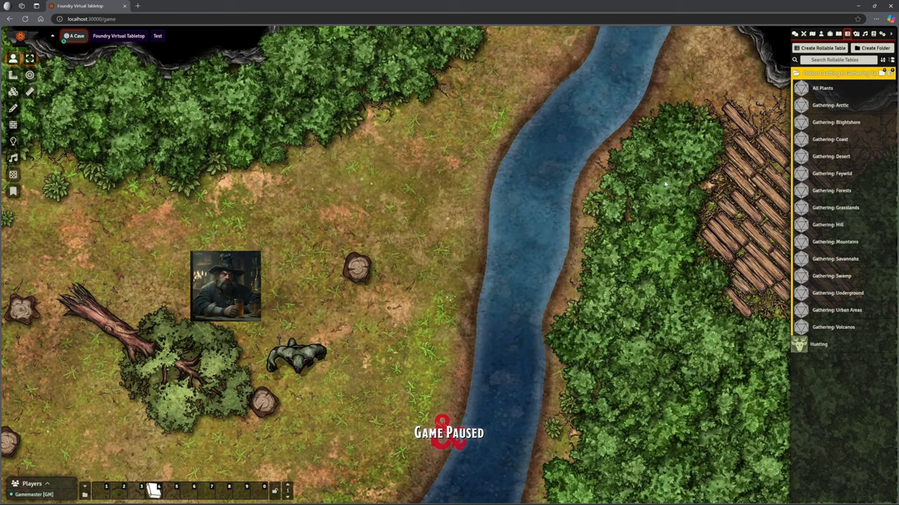
{"action": "left_click", "coordinate": [824, 191]}
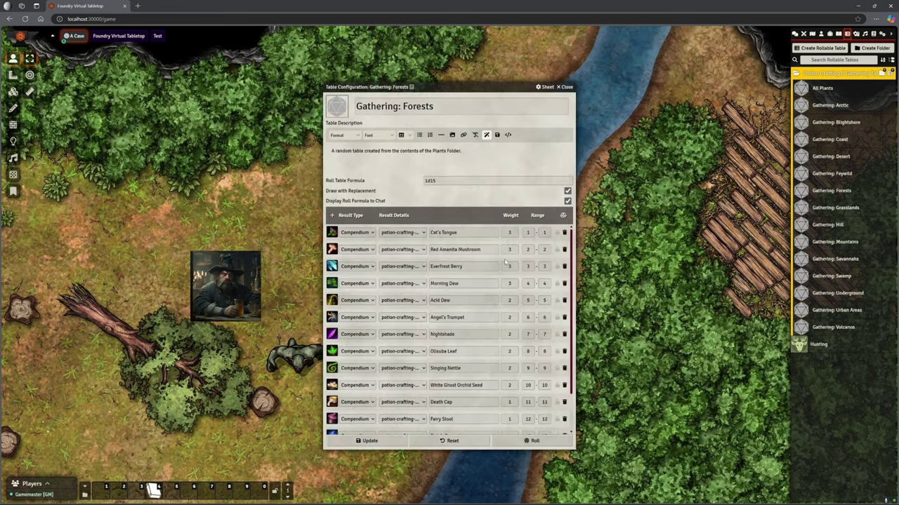
{"action": "scroll", "coordinate": [505, 281], "scroll_direction": "down", "scroll_amount": 3}
{"action": "scroll", "coordinate": [503, 323], "scroll_direction": "up", "scroll_amount": 3}
{"action": "left_click", "coordinate": [566, 86]}
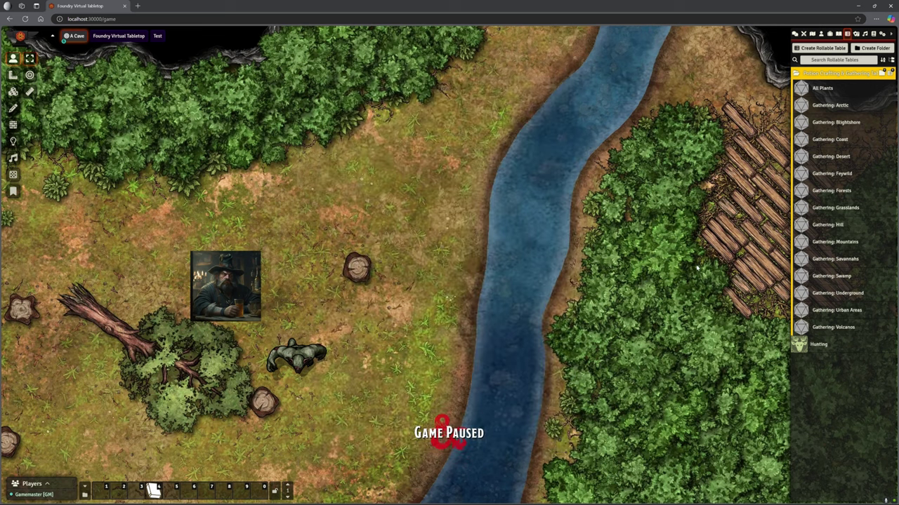
Roll a result from the Gathering: Swamp table with the chat log displayed, and close the table.
{"action": "left_click", "coordinate": [836, 277]}
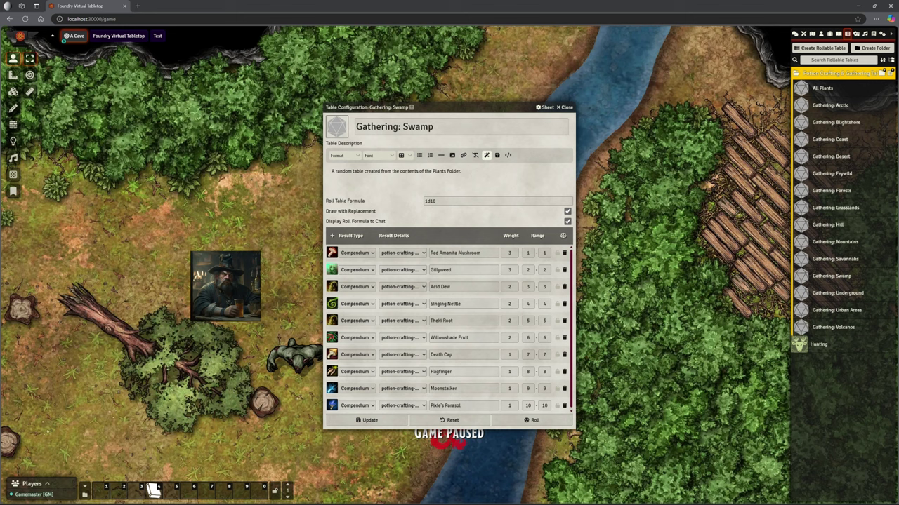
{"action": "left_click", "coordinate": [793, 32]}
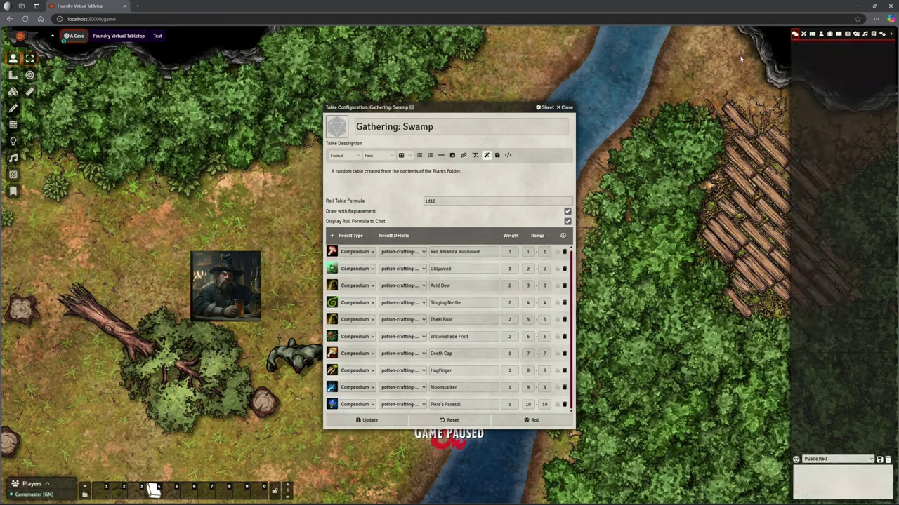
{"action": "left_click", "coordinate": [531, 420]}
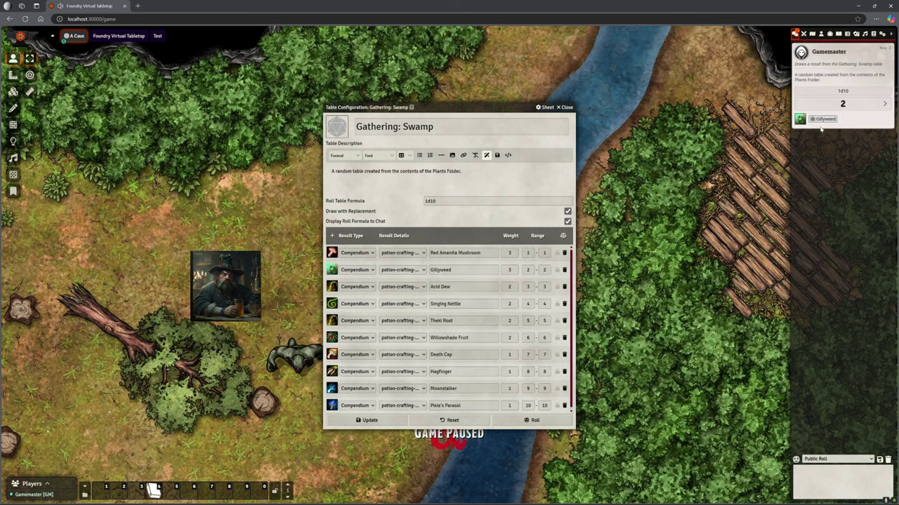
{"action": "left_click", "coordinate": [564, 108]}
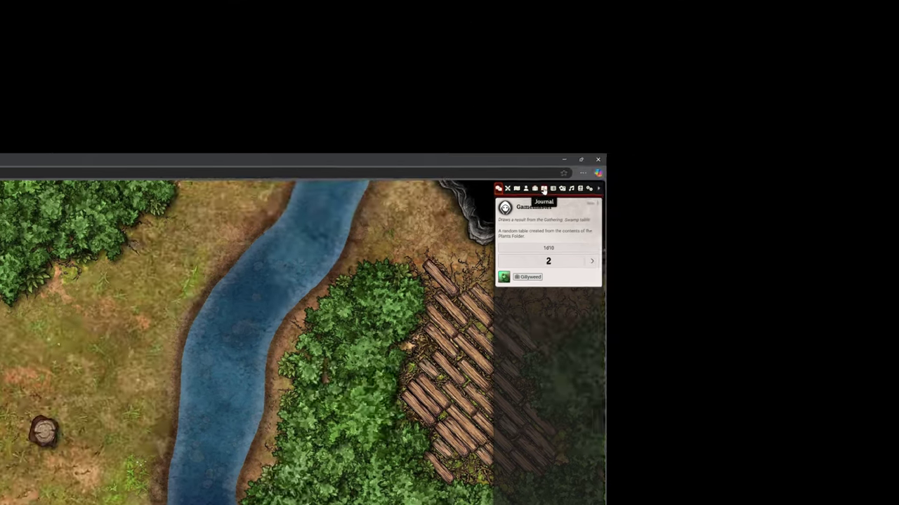
Open the Recipe Catalogue and Gathering & Harvesting journals and arrange their windows side by side.
{"action": "left_click", "coordinate": [543, 190]}
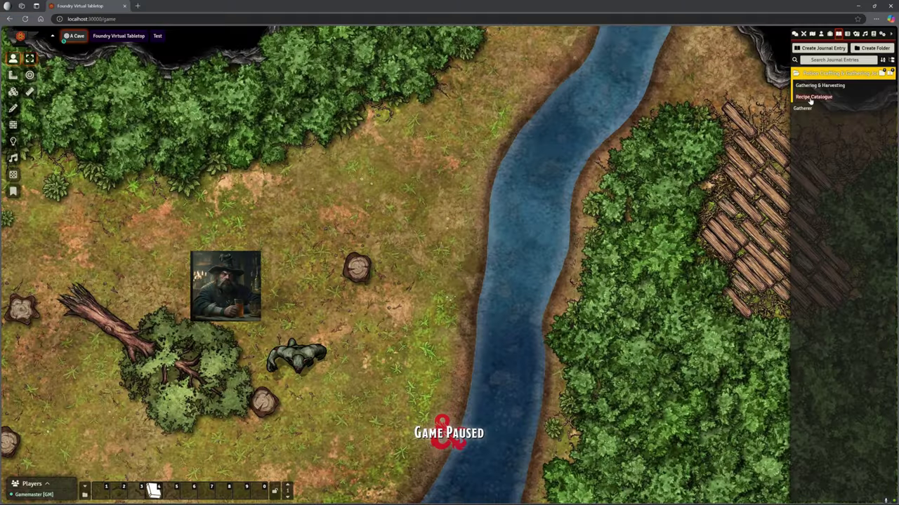
{"action": "left_click", "coordinate": [648, 257]}
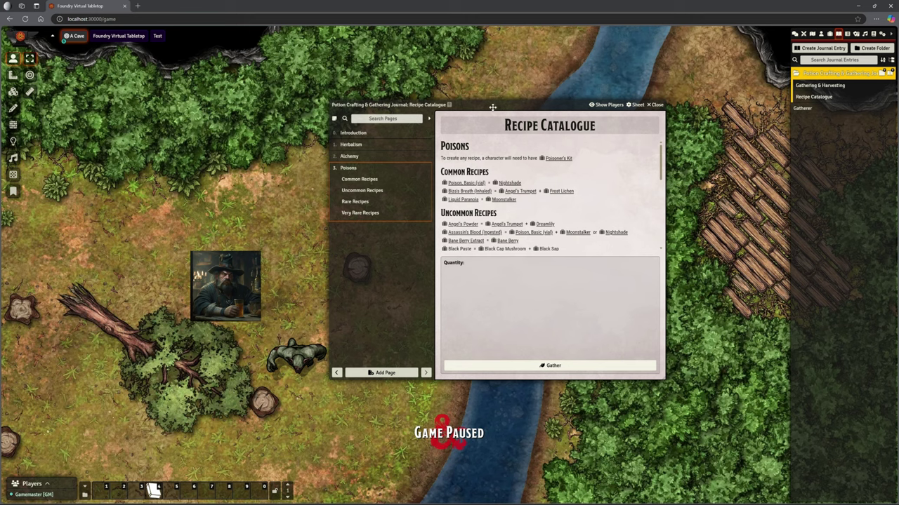
{"action": "left_click_drag", "start_coordinate": [492, 106], "coordinate": [227, 108]}
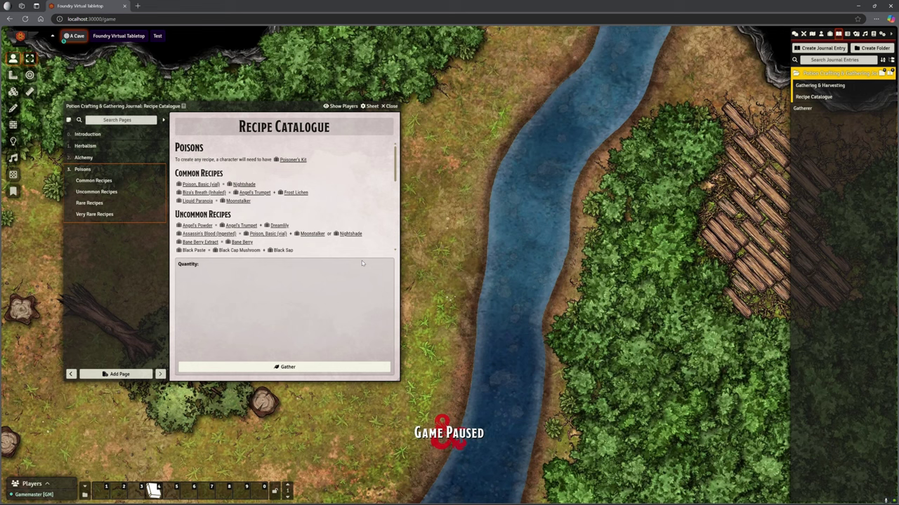
{"action": "left_click", "coordinate": [812, 87]}
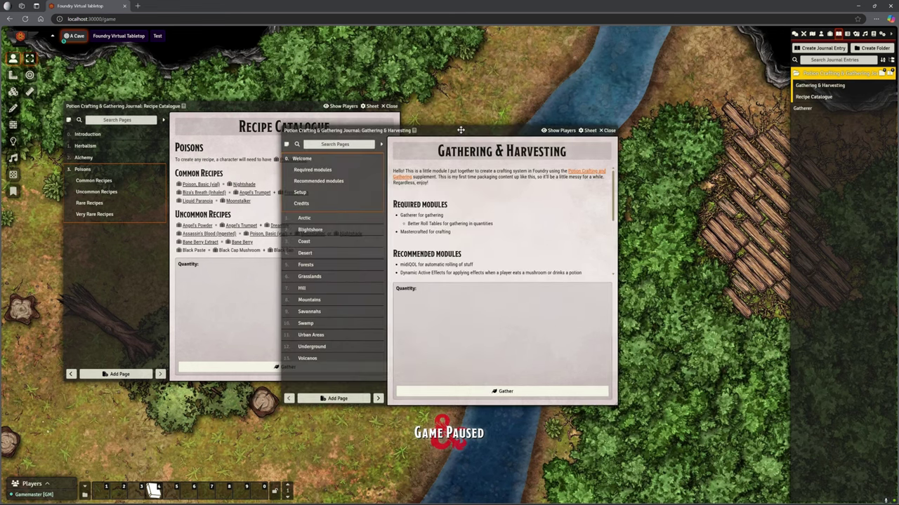
{"action": "left_click_drag", "start_coordinate": [461, 129], "coordinate": [581, 106]}
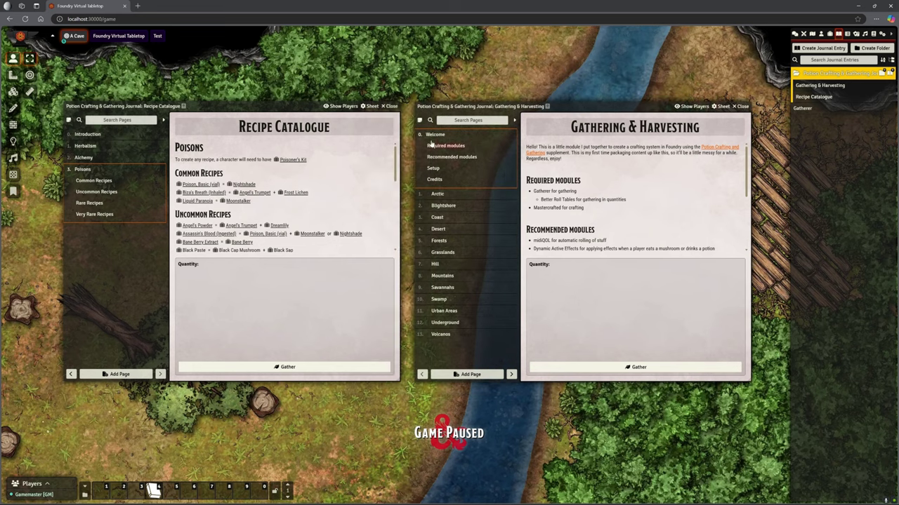
Examine the Arctic and Forests gathering pages and inspect the Forests page's table, requirement and check settings.
{"action": "left_click", "coordinate": [442, 195]}
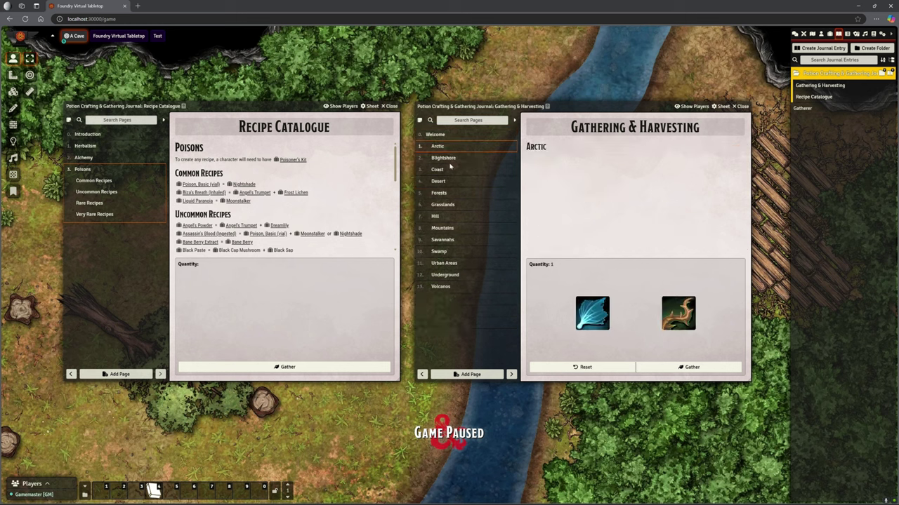
{"action": "left_click", "coordinate": [443, 194]}
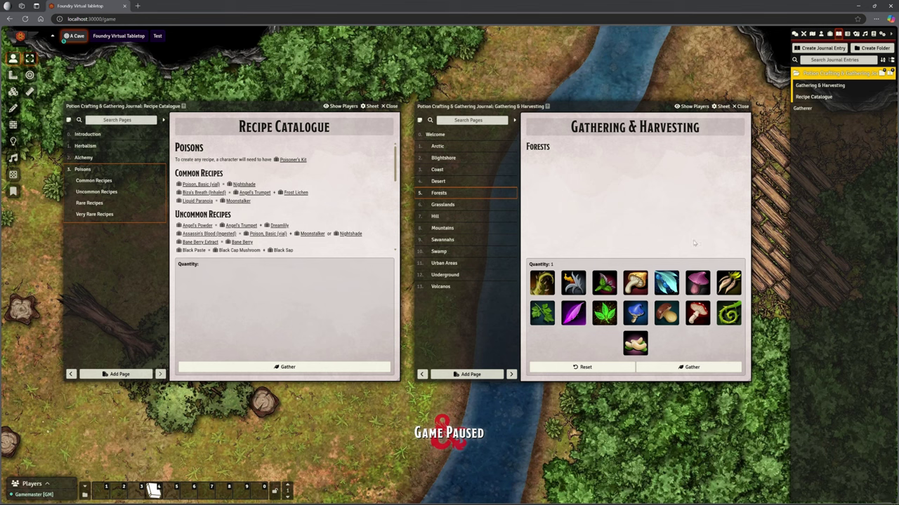
{"action": "left_click", "coordinate": [738, 148]}
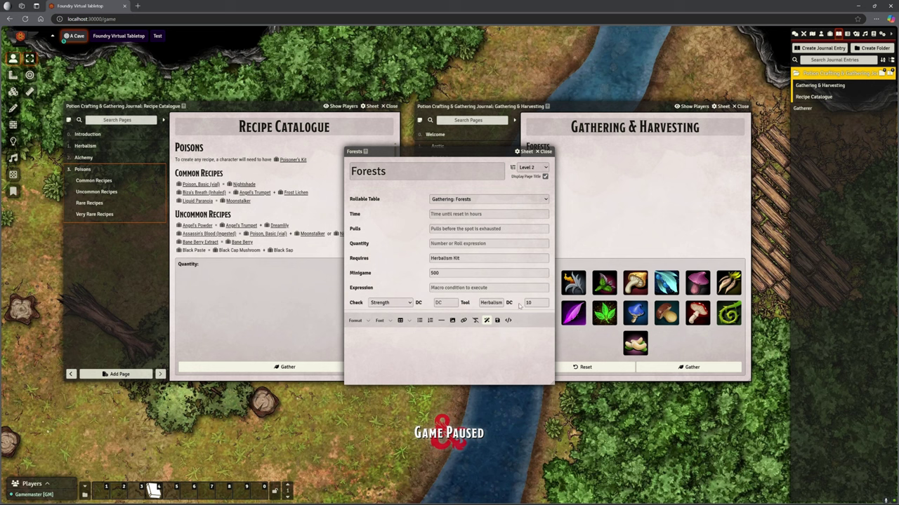
{"action": "left_click", "coordinate": [546, 152]}
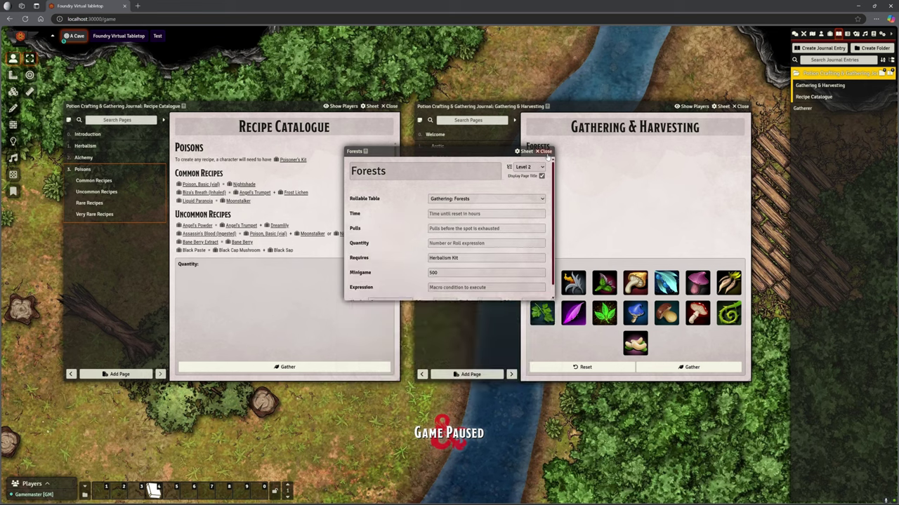
Replace the Recipe Catalogue with the bearded token's character sheet beside the Gathering & Harvesting journal, with the chat log displayed.
{"action": "left_click", "coordinate": [394, 106]}
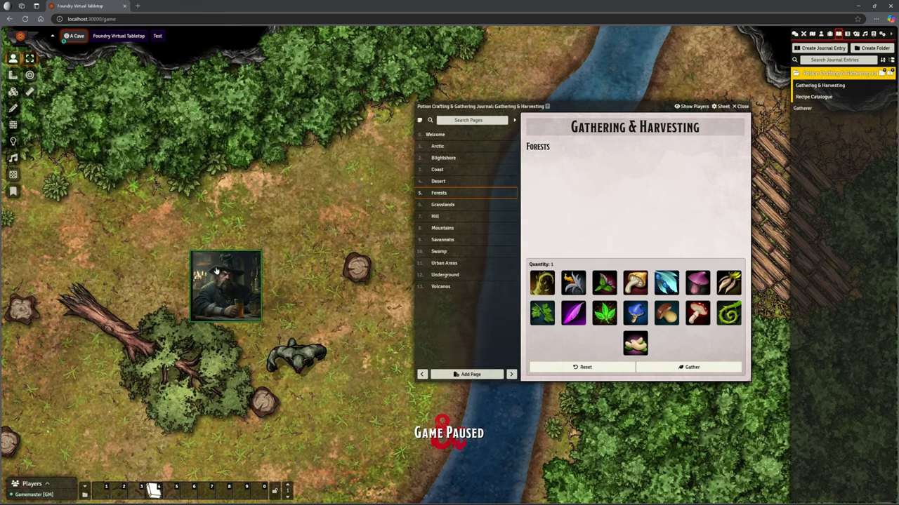
{"action": "left_click", "coordinate": [692, 366]}
{"action": "left_click", "coordinate": [795, 33]}
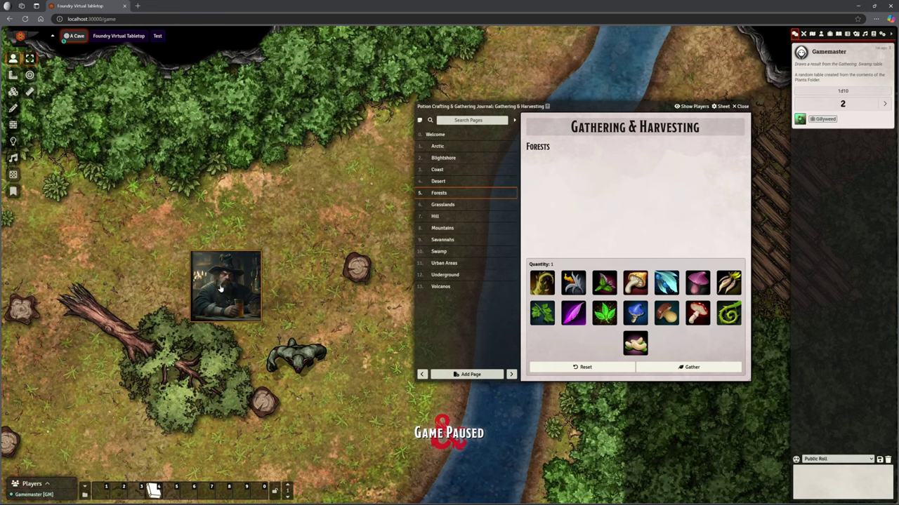
{"action": "double_click", "coordinate": [222, 289]}
{"action": "left_click_drag", "start_coordinate": [473, 68], "coordinate": [243, 65]}
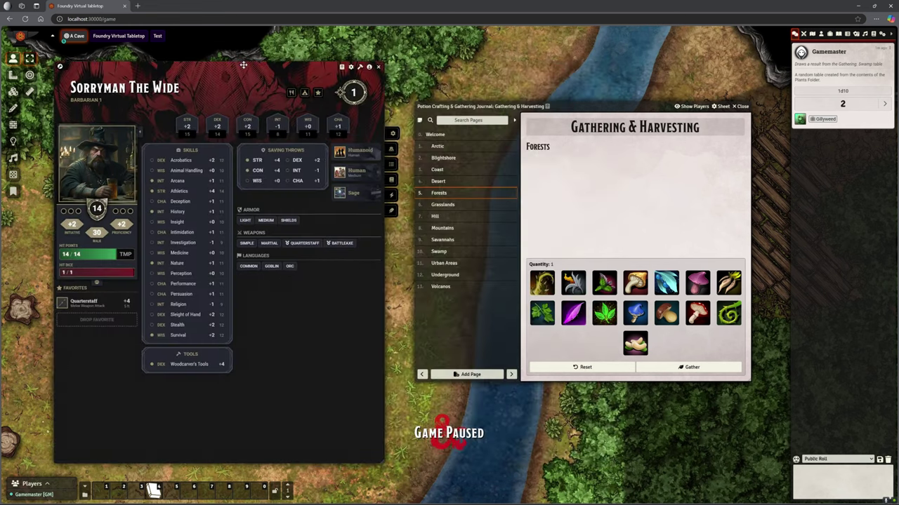
Find the Herbalism Kit in the Items (SRD) compendium and add it to the bearded character's inventory.
{"action": "left_click", "coordinate": [872, 34]}
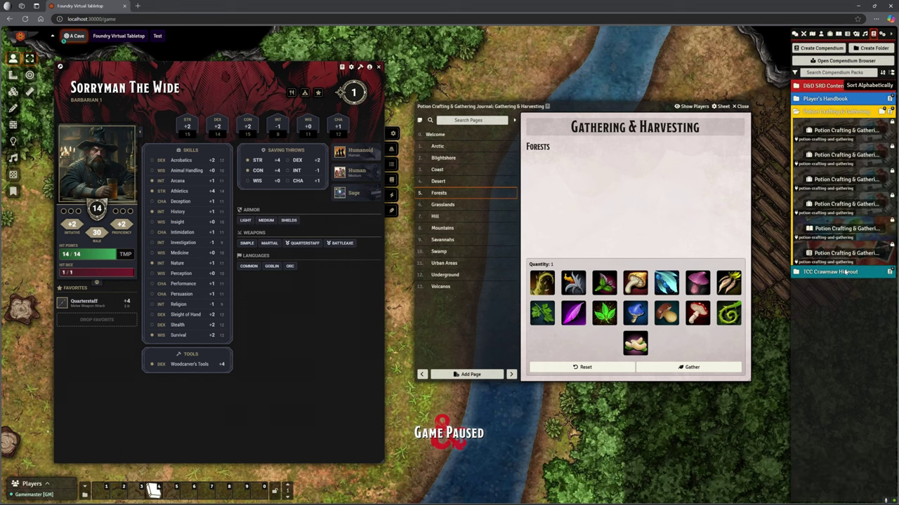
{"action": "left_click", "coordinate": [841, 102]}
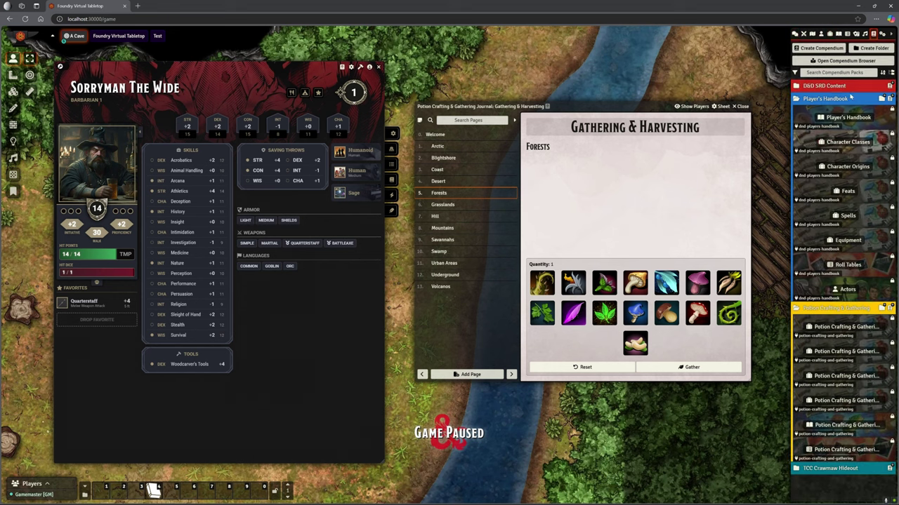
{"action": "left_click", "coordinate": [828, 85]}
{"action": "left_click", "coordinate": [831, 112]}
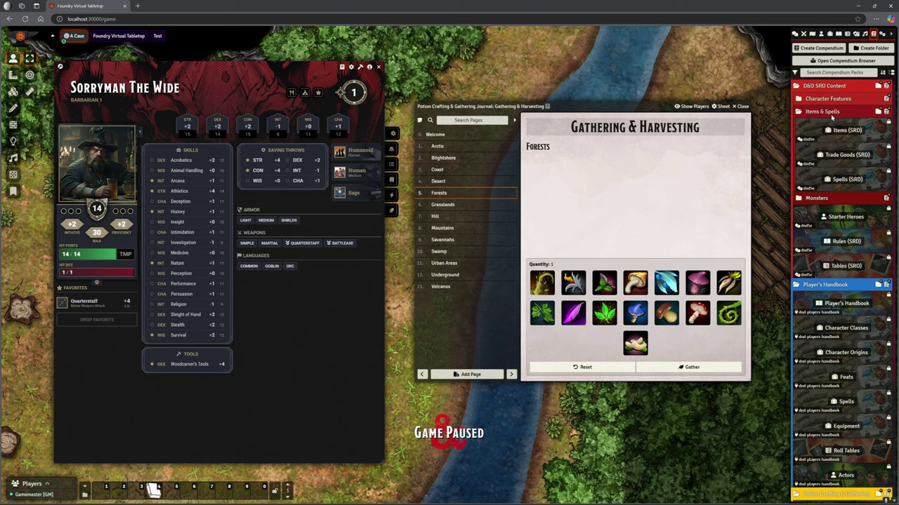
{"action": "left_click", "coordinate": [842, 131]}
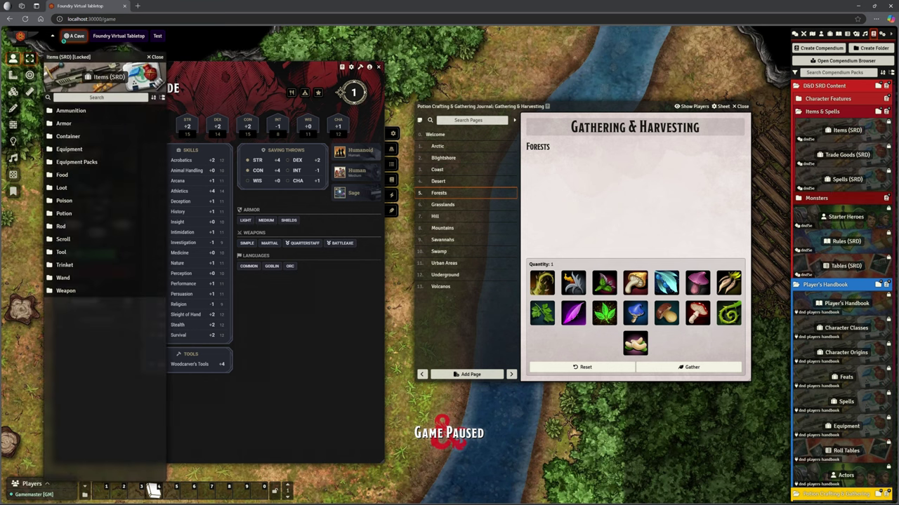
{"action": "type", "text": "herb"}
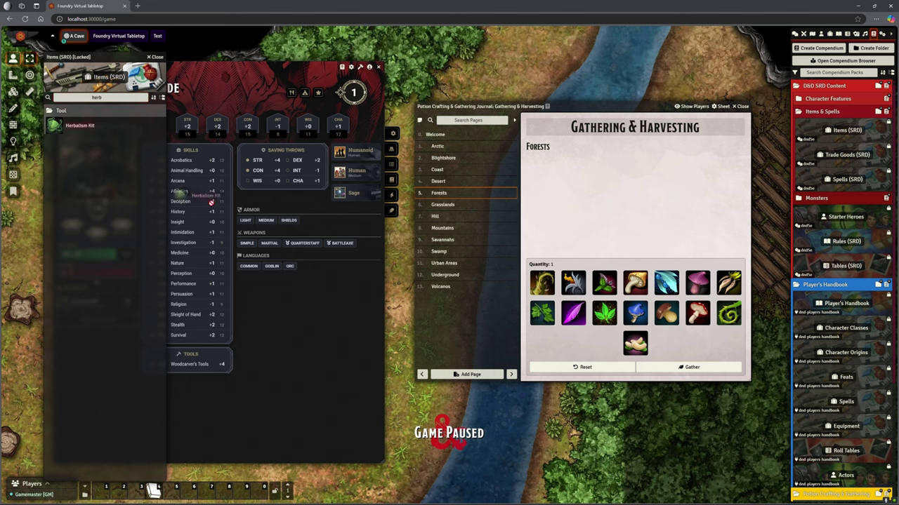
{"action": "left_click", "coordinate": [391, 180]}
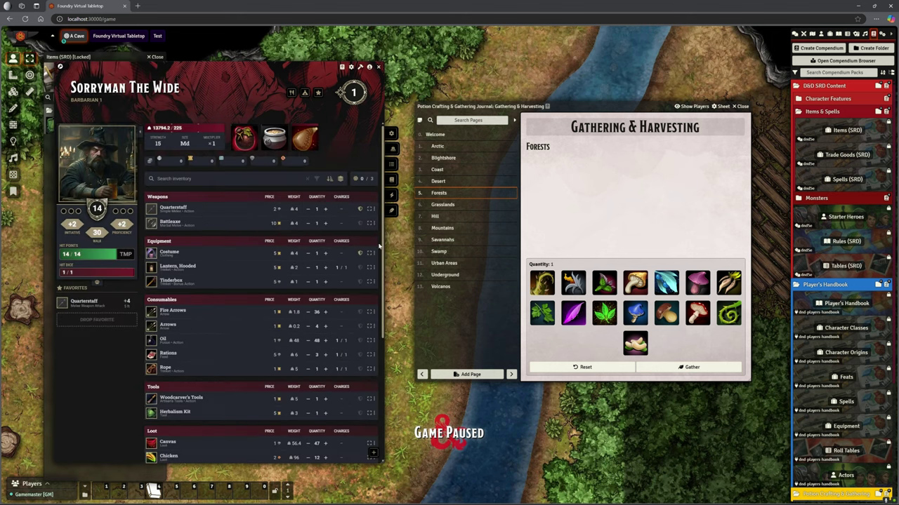
{"action": "mouse_move", "coordinate": [176, 414]}
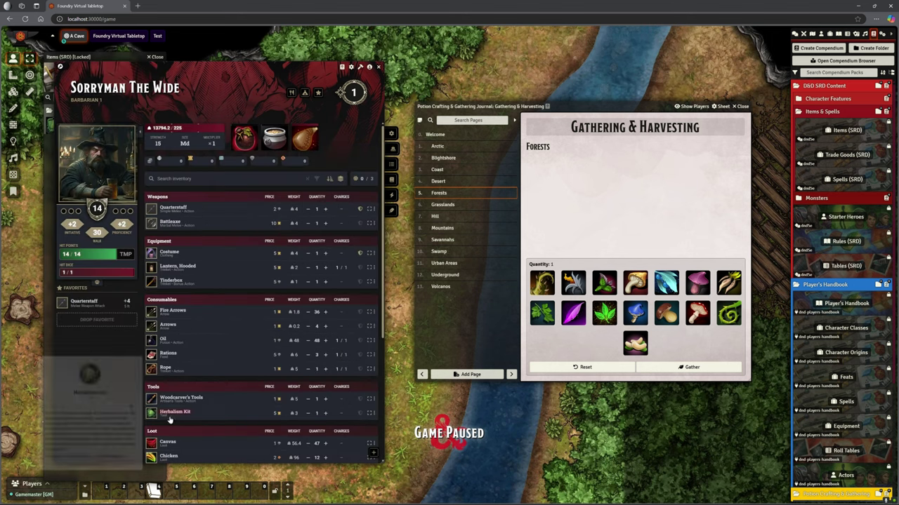
Close the character sheet and gather from the Forests page with a normal Herbalism Kit check, completing the minigame with the chat log displayed.
{"action": "left_click", "coordinate": [379, 67]}
{"action": "left_click", "coordinate": [795, 33]}
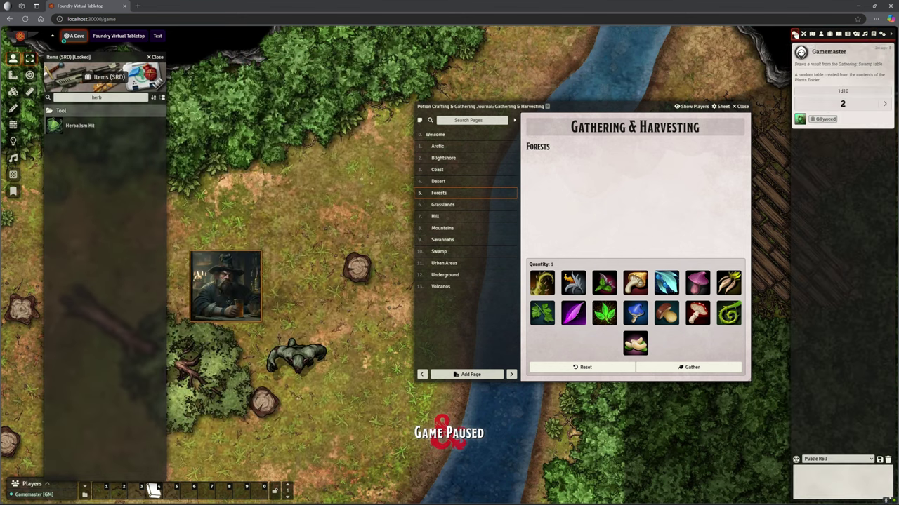
{"action": "left_click", "coordinate": [659, 368]}
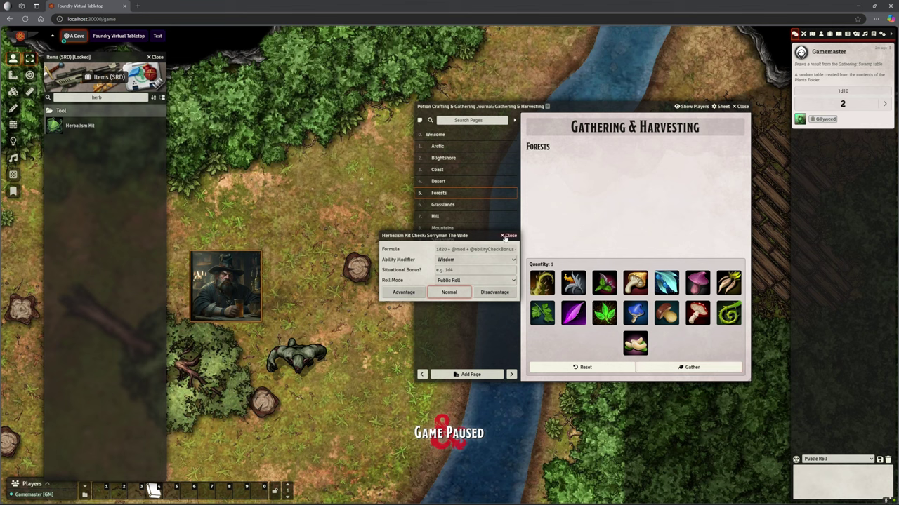
{"action": "left_click", "coordinate": [449, 293]}
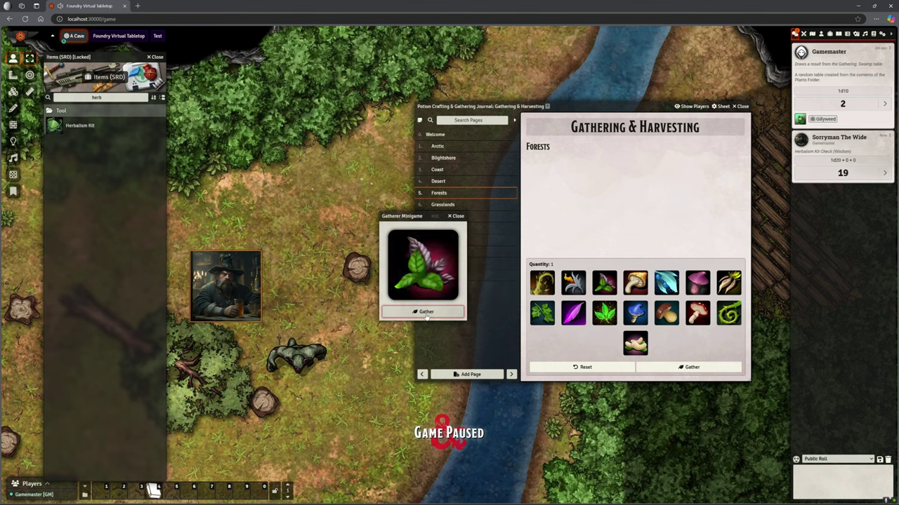
{"action": "left_click", "coordinate": [427, 312]}
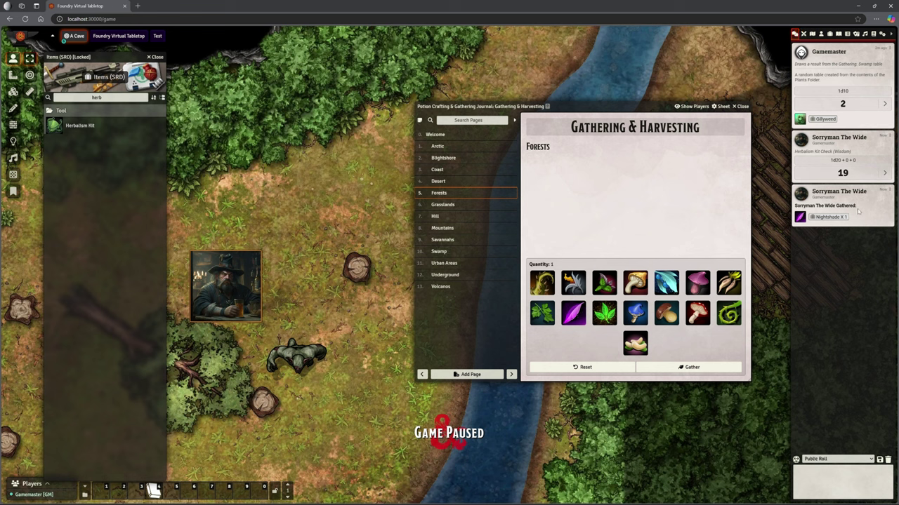
Gather from the Forests page two more times with normal Herbalism Kit checks, completing the gathering minigame when it opens.
{"action": "left_click", "coordinate": [688, 367]}
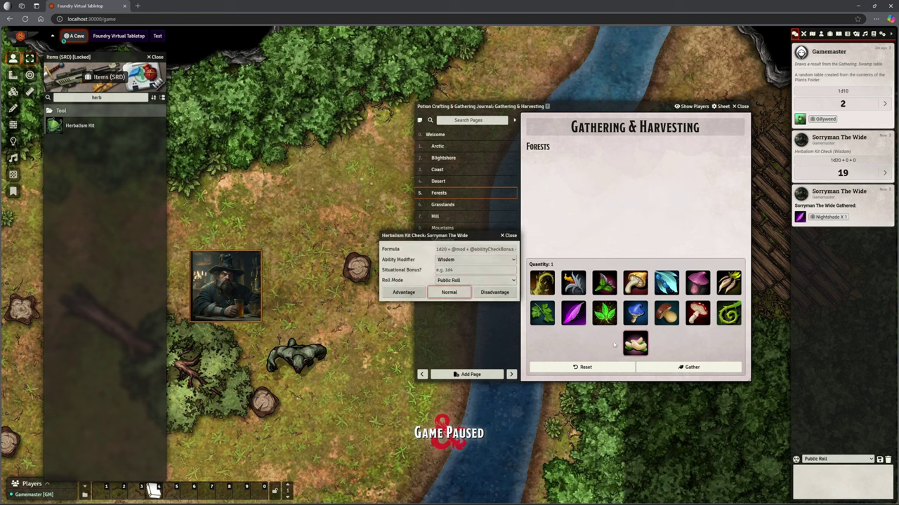
{"action": "left_click", "coordinate": [455, 296]}
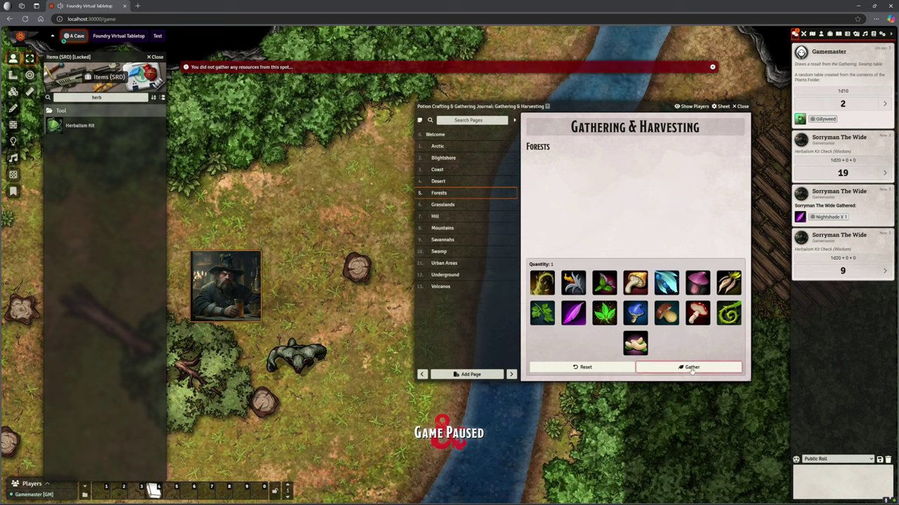
{"action": "left_click", "coordinate": [689, 368]}
{"action": "left_click", "coordinate": [456, 297]}
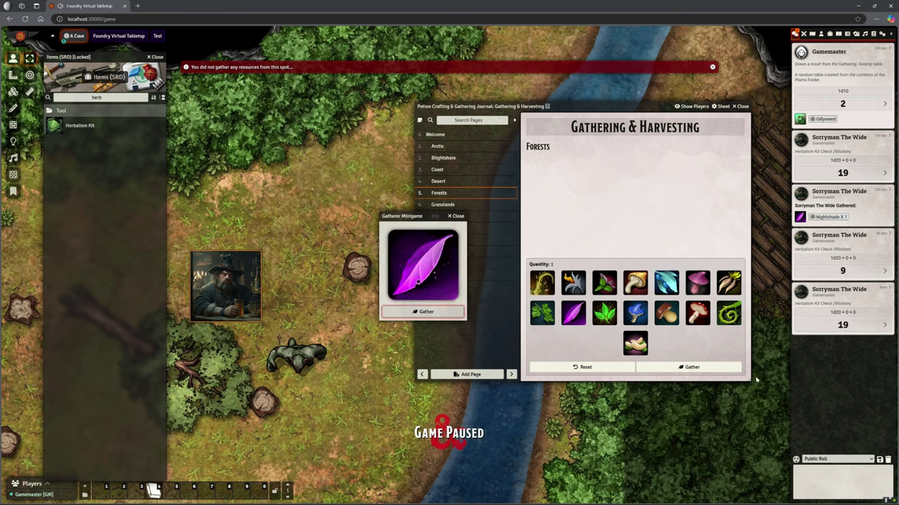
{"action": "left_click", "coordinate": [433, 310]}
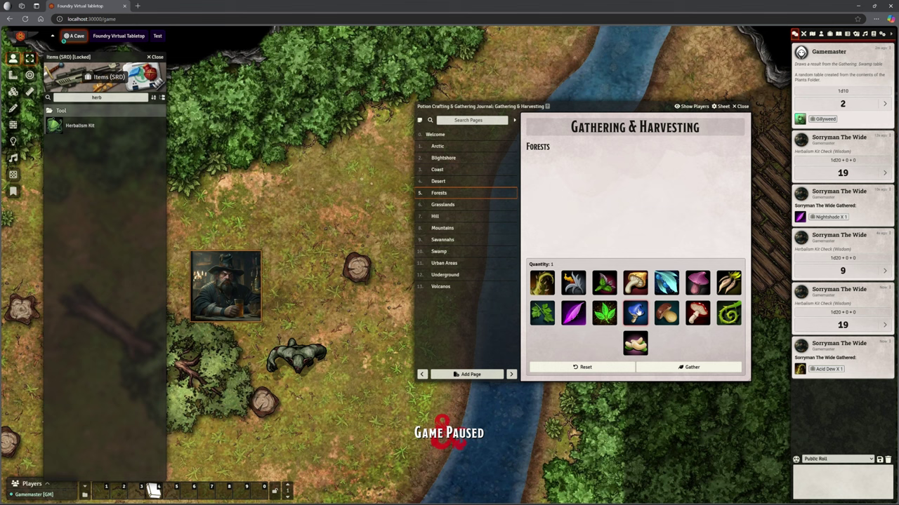
Inspect the Forests page's minigame and check settings, and check the chances of its listed ingredients.
{"action": "left_click", "coordinate": [738, 146]}
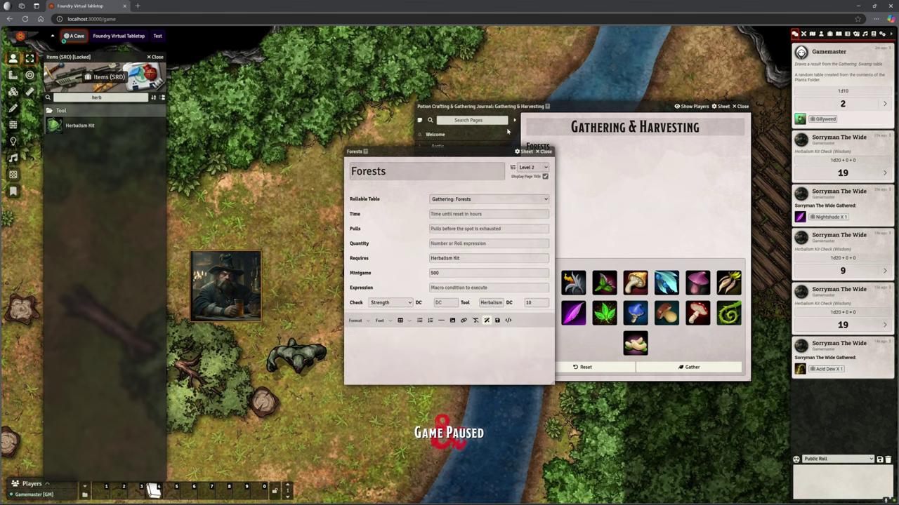
{"action": "left_click", "coordinate": [546, 151]}
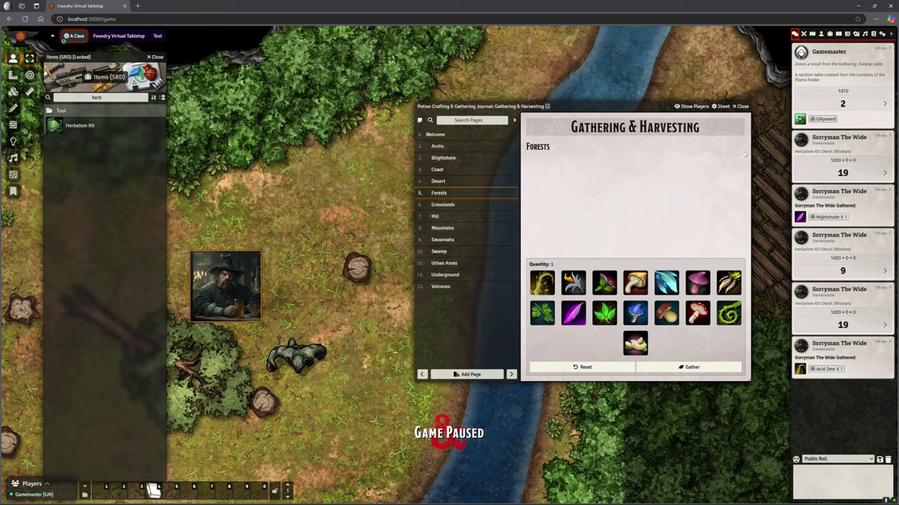
{"action": "mouse_move", "coordinate": [666, 290]}
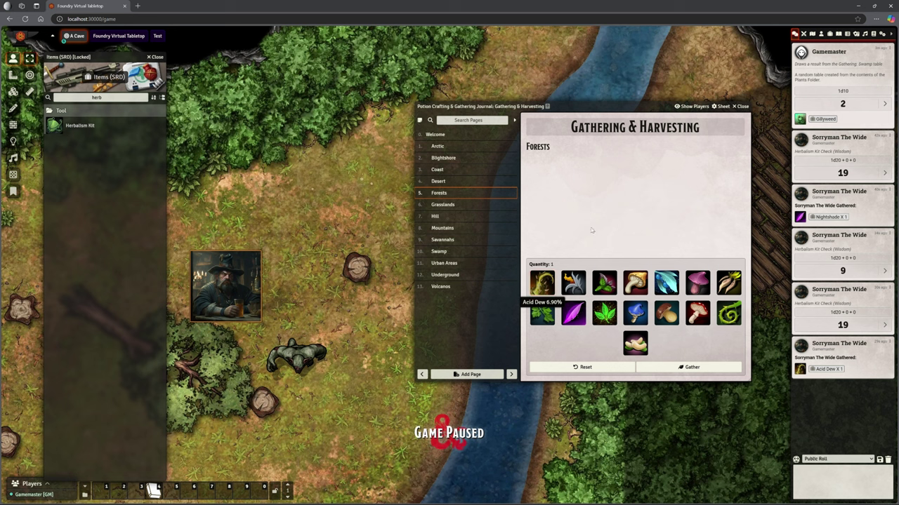
Look through the ingredients on the Grasslands, Hill, Mountains, Savannahs, Swamp and Urban Areas gathering pages.
{"action": "left_click", "coordinate": [445, 208]}
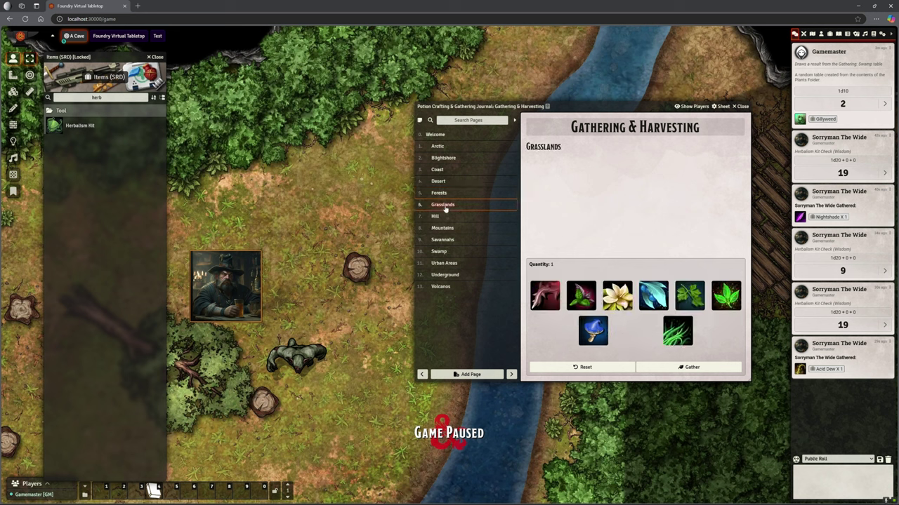
{"action": "left_click", "coordinate": [442, 217]}
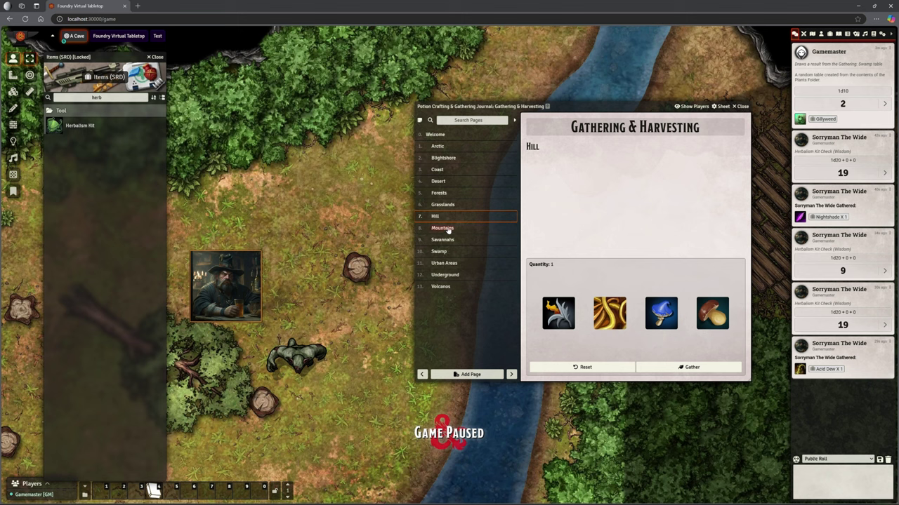
{"action": "left_click", "coordinate": [448, 229]}
{"action": "left_click", "coordinate": [448, 240]}
{"action": "left_click", "coordinate": [447, 252]}
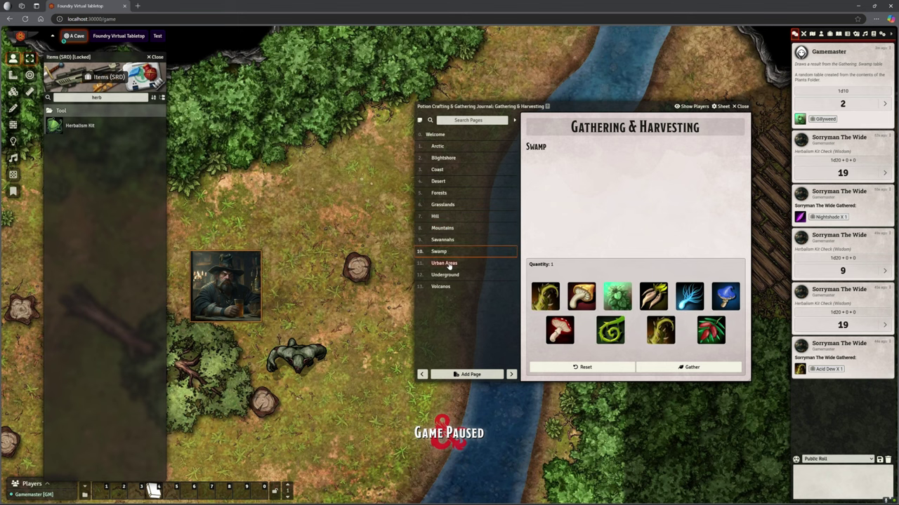
{"action": "left_click", "coordinate": [448, 264]}
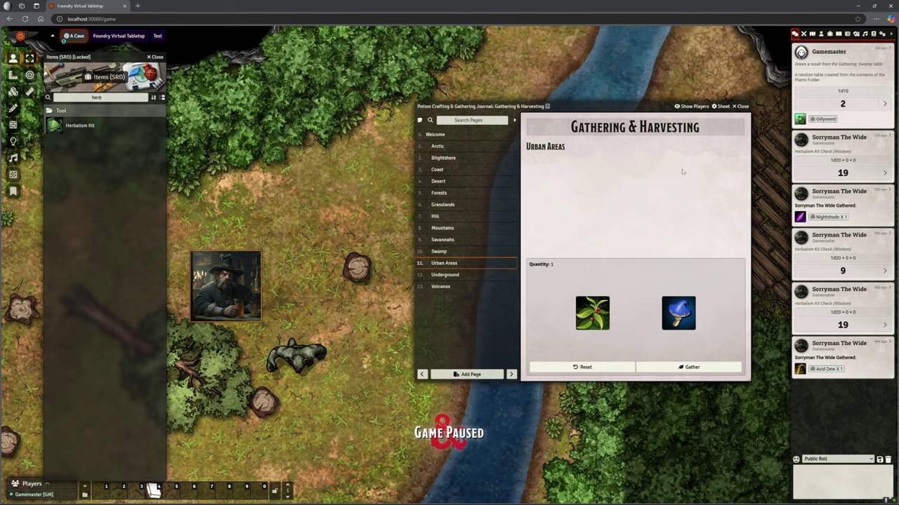
Clear the chat log and close the Gathering & Harvesting journal and the Items (SRD) compendium.
{"action": "left_click", "coordinate": [742, 107]}
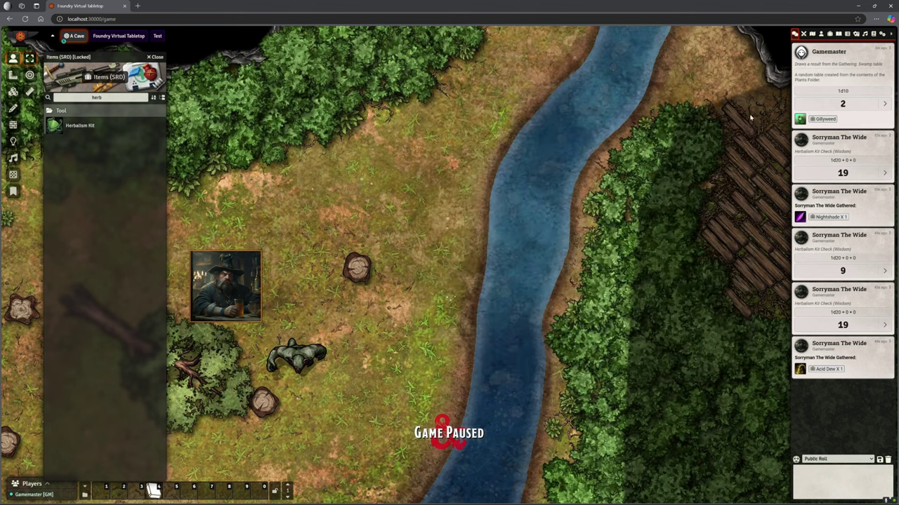
{"action": "left_click", "coordinate": [888, 459]}
{"action": "left_click", "coordinate": [679, 487]}
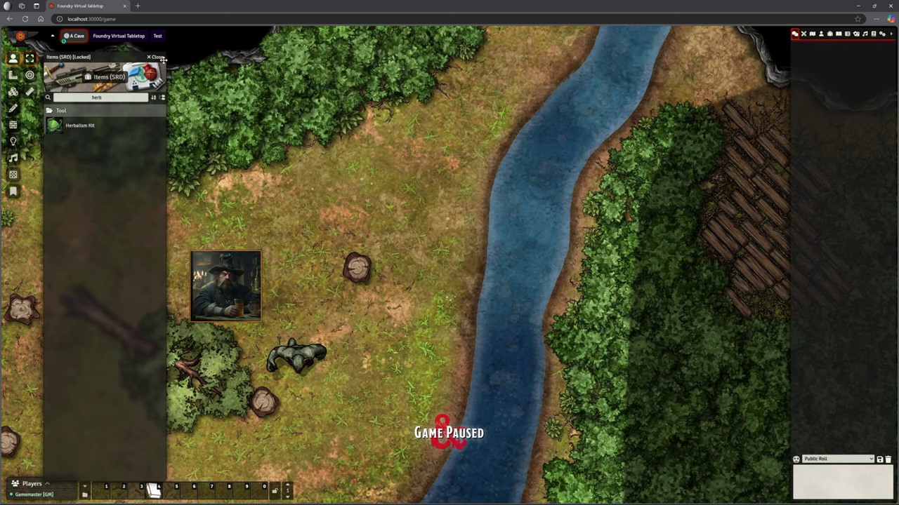
{"action": "left_click", "coordinate": [161, 59]}
Open the bearded token's character sheet and its Mastercrafted recipe window, placing the recipe window beside the sheet and enlarging it.
{"action": "double_click", "coordinate": [238, 276]}
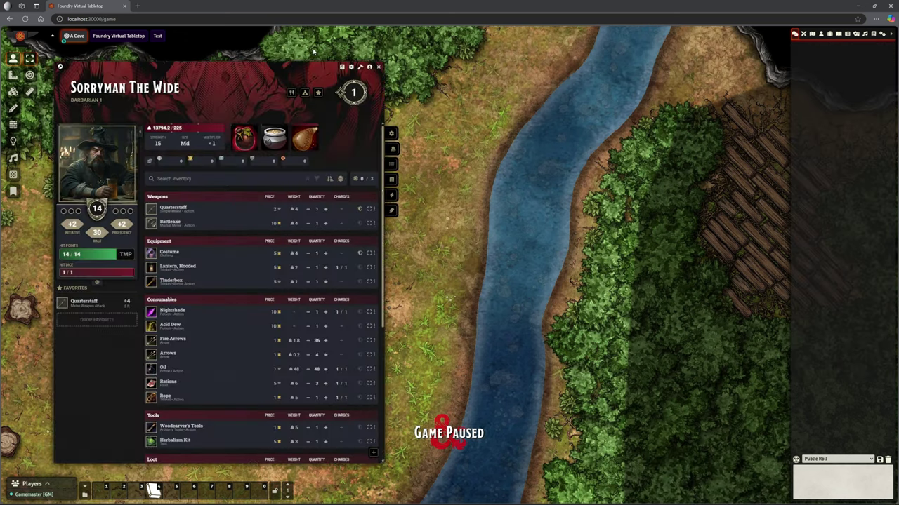
{"action": "left_click", "coordinate": [360, 67]}
{"action": "left_click_drag", "start_coordinate": [427, 144], "coordinate": [539, 62]}
{"action": "left_click_drag", "start_coordinate": [671, 294], "coordinate": [743, 441]}
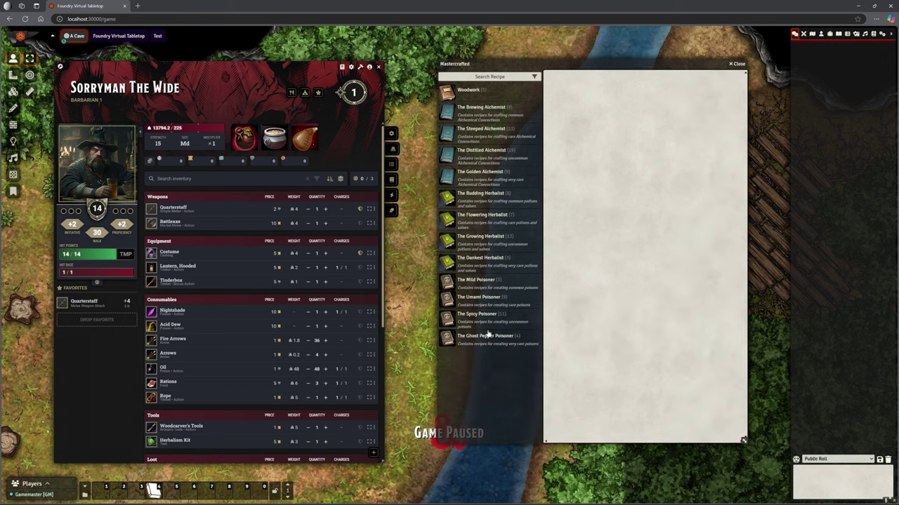
Open The Mild Poisoner's Basic Poison recipe, compare its Nightshade ingredient with the character's inventory and try to craft it.
{"action": "left_click", "coordinate": [474, 284]}
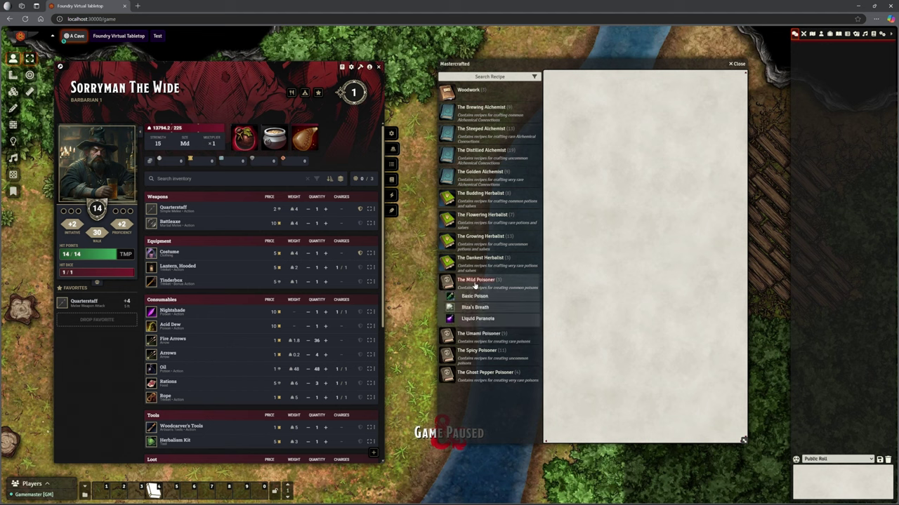
{"action": "left_click", "coordinate": [477, 297]}
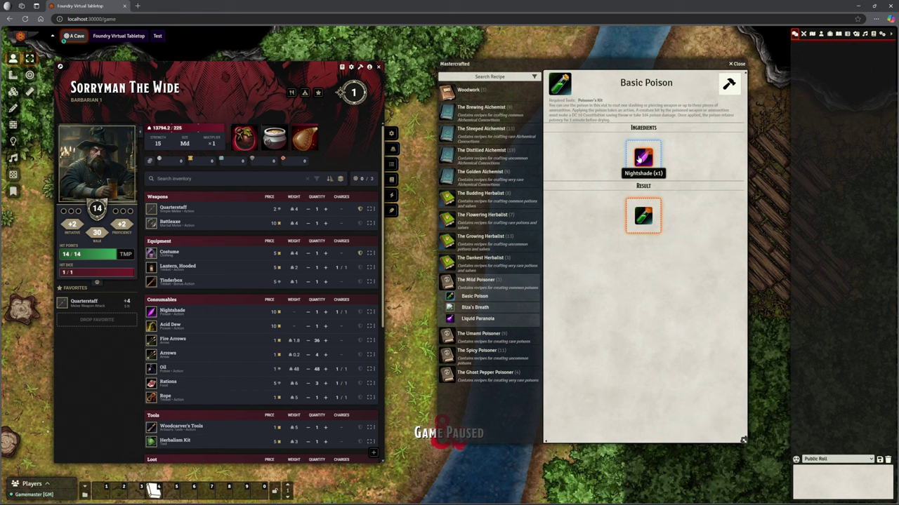
{"action": "left_click_drag", "start_coordinate": [174, 314], "coordinate": [256, 324]}
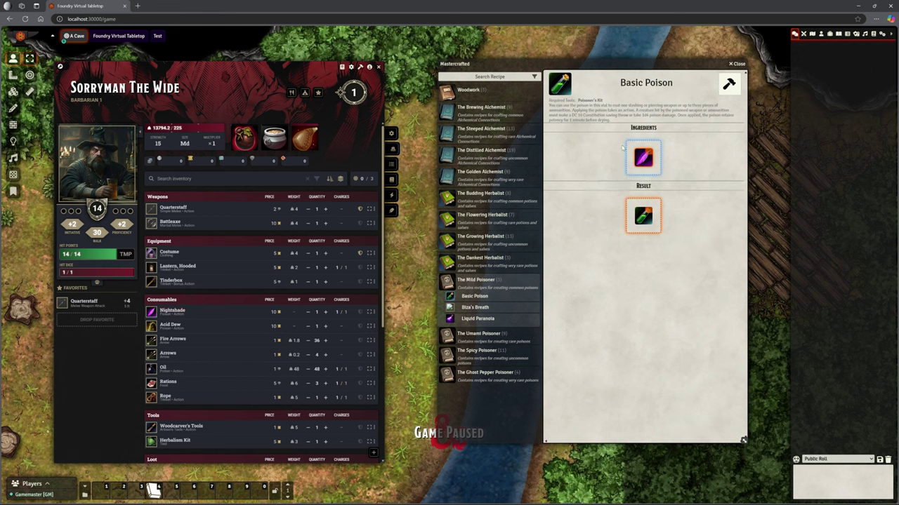
{"action": "left_click", "coordinate": [729, 84]}
Look through The Budding Herbalist recipes, including Potion of Healing, Antitoxin, Potion of Plantspeak, Quenching Pilther and Willowshade Oil.
{"action": "left_click", "coordinate": [477, 197]}
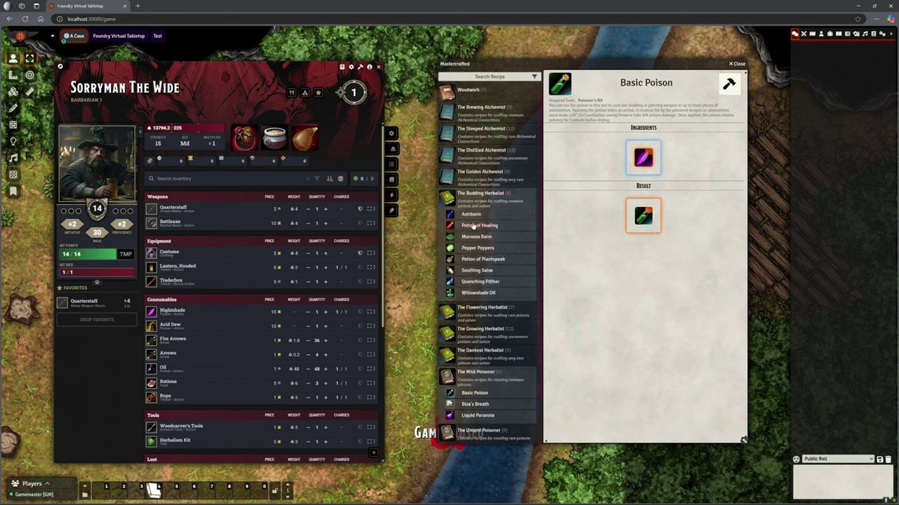
{"action": "left_click", "coordinate": [474, 226]}
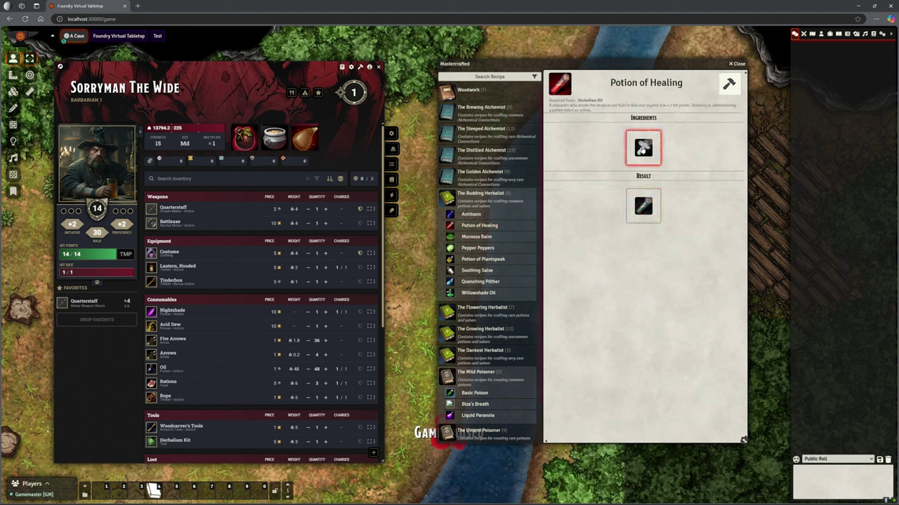
{"action": "left_click", "coordinate": [476, 216]}
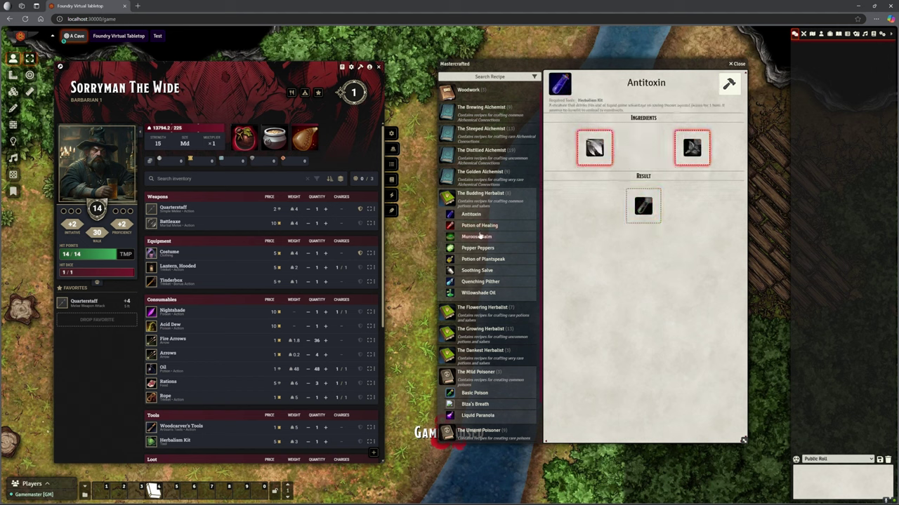
{"action": "left_click", "coordinate": [480, 238]}
{"action": "left_click", "coordinate": [482, 250]}
{"action": "left_click", "coordinate": [482, 262]}
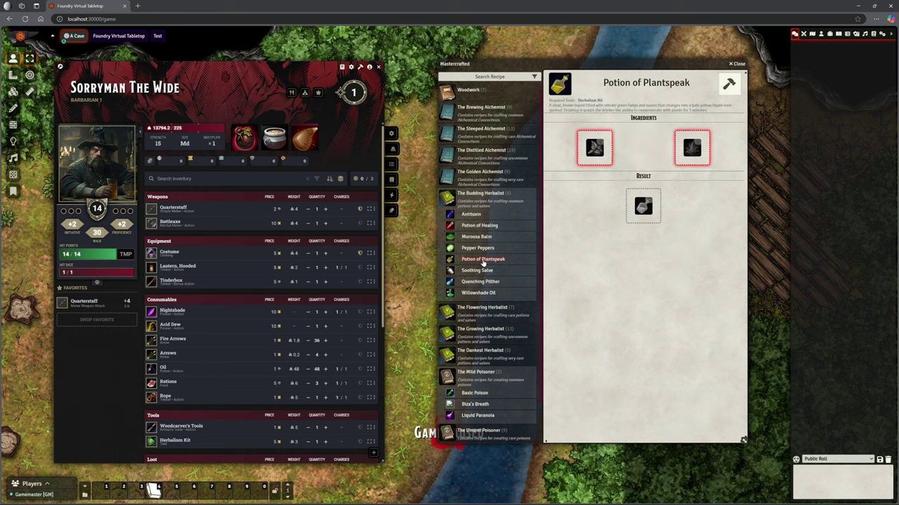
{"action": "left_click", "coordinate": [484, 281]}
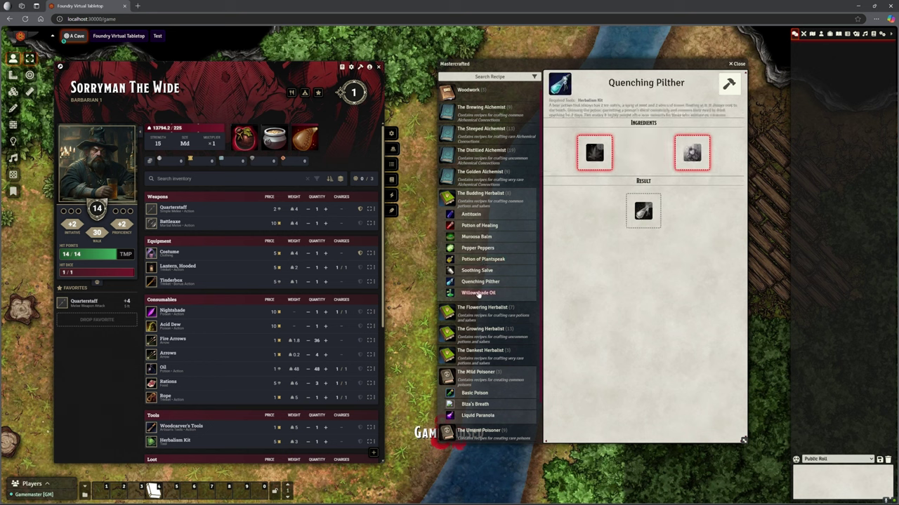
{"action": "left_click", "coordinate": [478, 295]}
Look through The Flowering Herbalist recipes Liquid Luck, Polymorph Potion, Potion of Revival and Tincture of Werewolf's Bane, then collapse both opened herbalist books.
{"action": "left_click", "coordinate": [487, 313]}
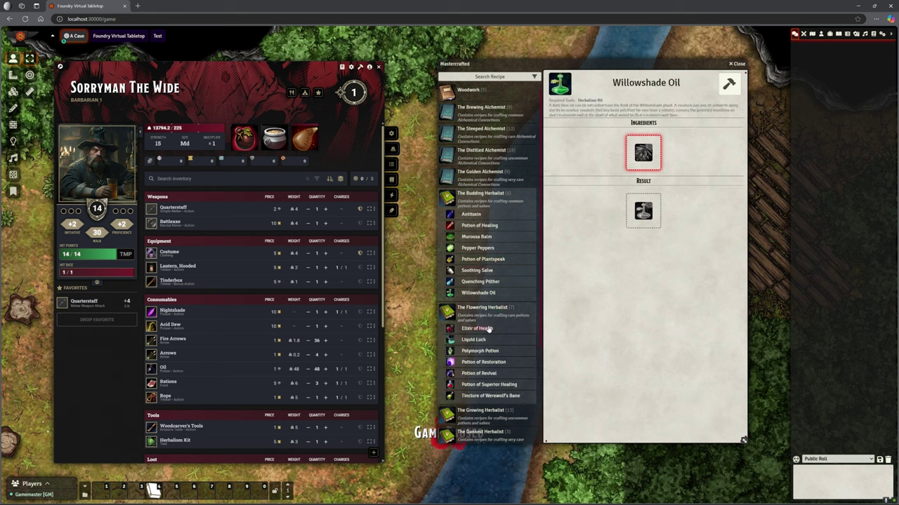
{"action": "left_click", "coordinate": [482, 342]}
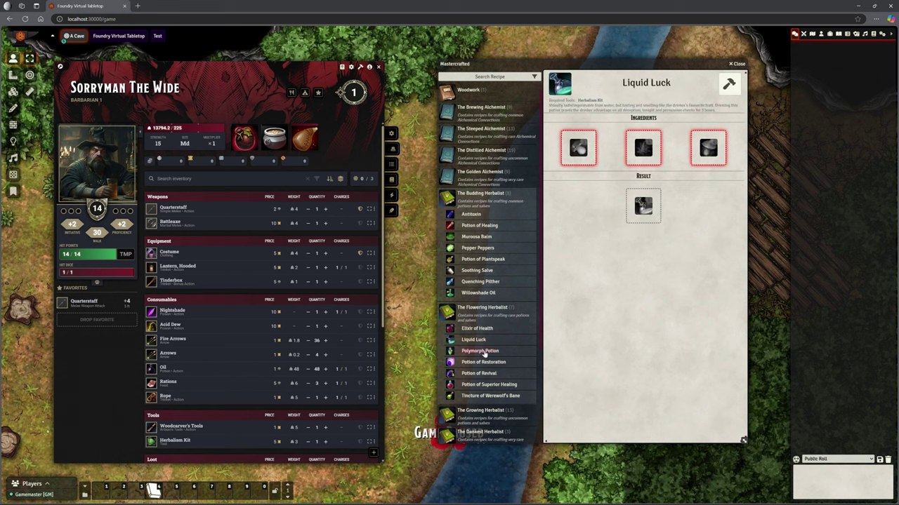
{"action": "left_click", "coordinate": [483, 353]}
{"action": "left_click", "coordinate": [489, 373]}
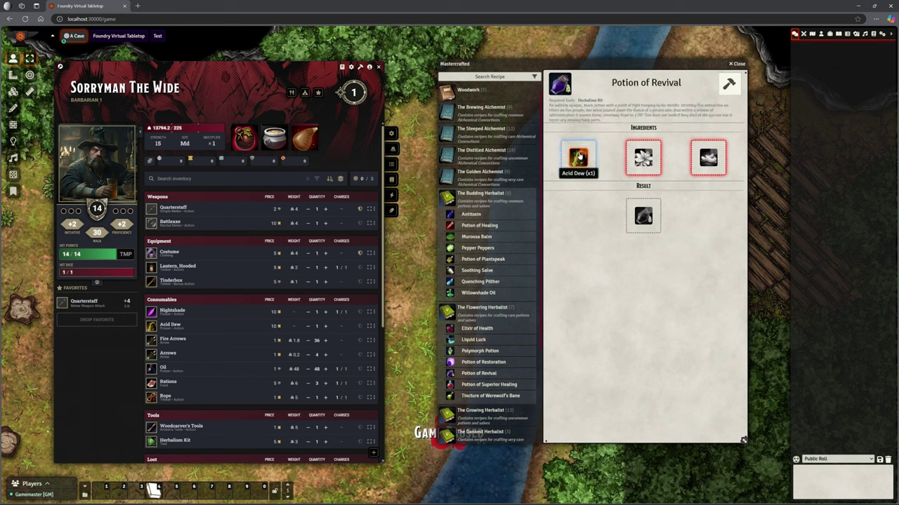
{"action": "left_click", "coordinate": [499, 396]}
{"action": "left_click", "coordinate": [482, 307]}
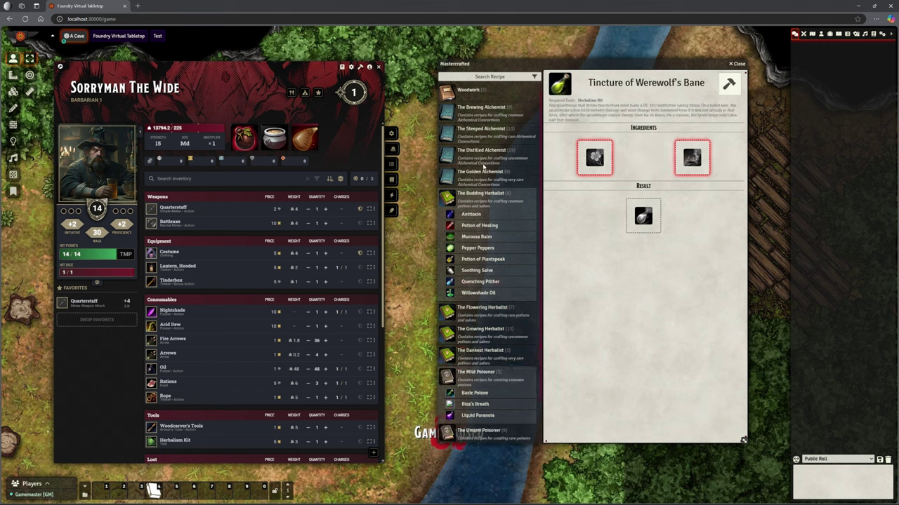
{"action": "left_click", "coordinate": [483, 195]}
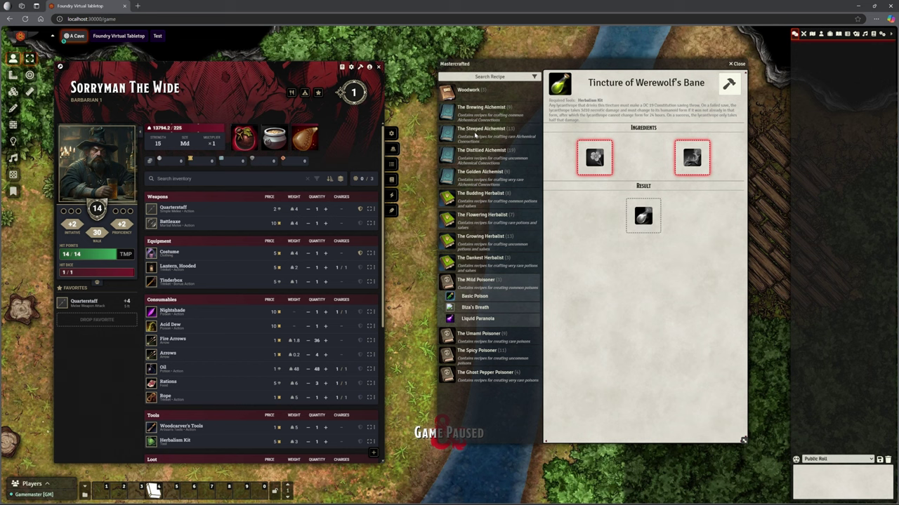
Look through The Brewing Alchemist recipes from Alchemist's Fire and Bottled Breath through Ink, Potion of Swimming and Soothsalts.
{"action": "left_click", "coordinate": [476, 109]}
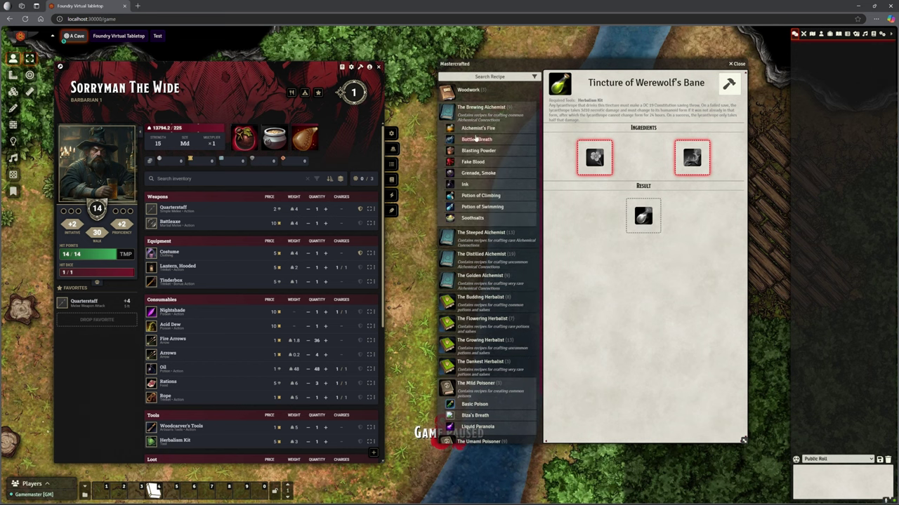
{"action": "left_click", "coordinate": [476, 131]}
{"action": "left_click", "coordinate": [475, 141]}
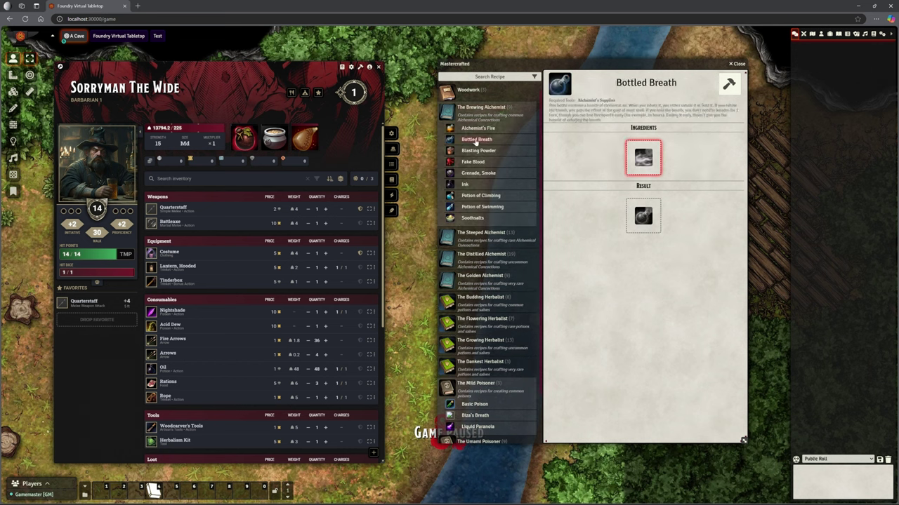
{"action": "left_click", "coordinate": [481, 151]}
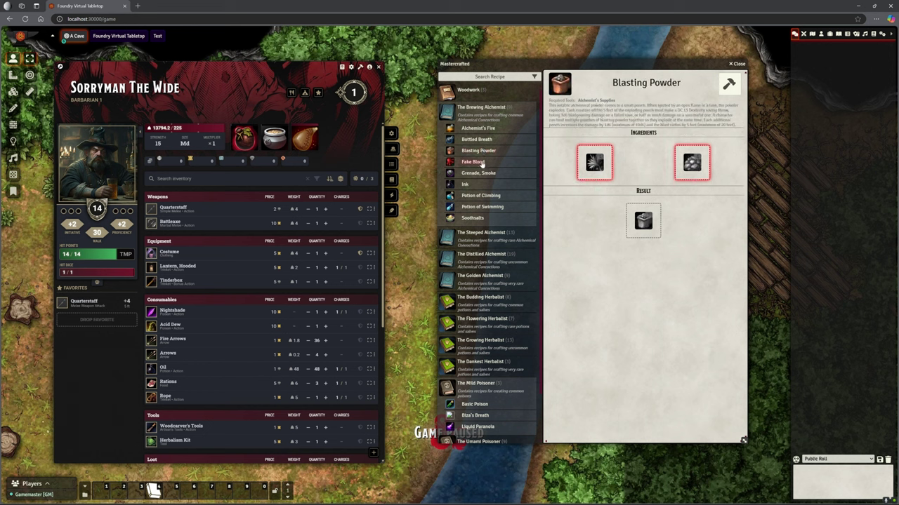
{"action": "left_click", "coordinate": [478, 165]}
{"action": "left_click", "coordinate": [466, 185]}
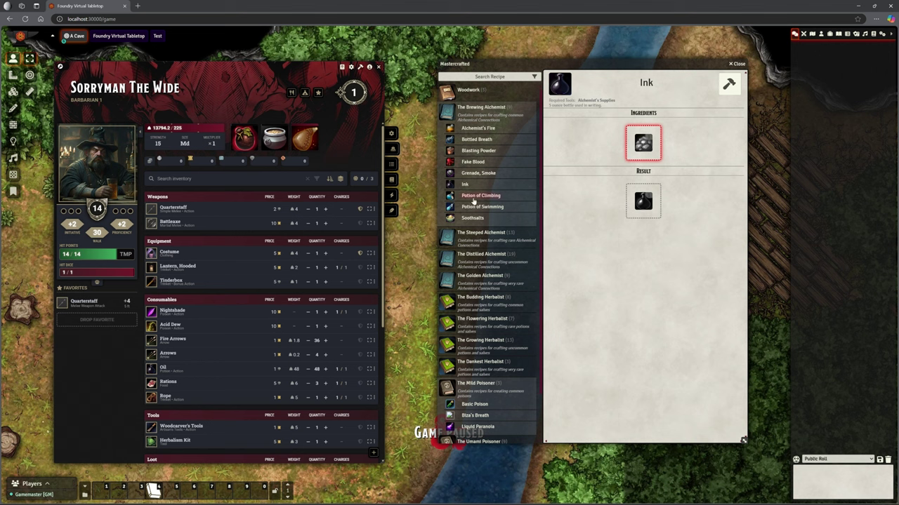
{"action": "left_click", "coordinate": [476, 198]}
{"action": "left_click", "coordinate": [485, 207]}
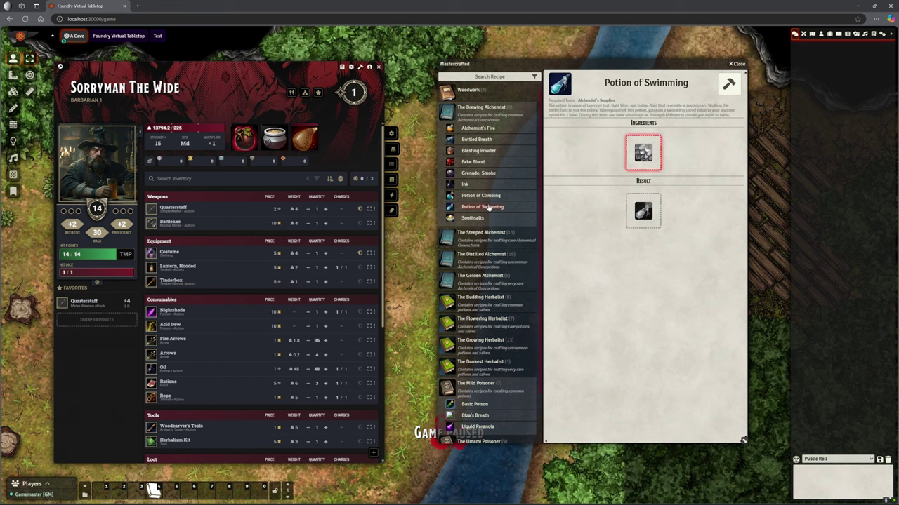
{"action": "left_click", "coordinate": [481, 218]}
Look through The Steeped Alchemist recipes, including Oil of Dragon's Bane, Potion of Giant Strength, Potion of Clairvoyance and Potion of Heroism.
{"action": "left_click", "coordinate": [489, 236]}
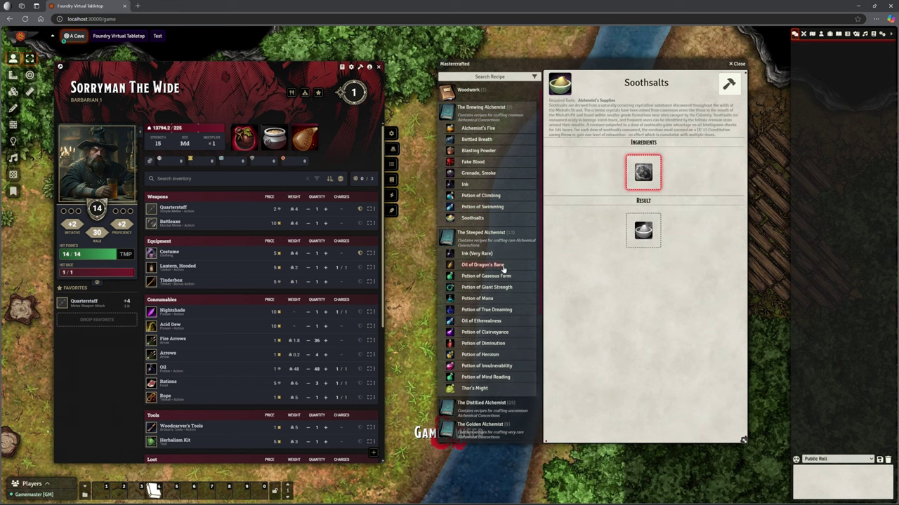
{"action": "left_click", "coordinate": [478, 255]}
{"action": "left_click", "coordinate": [489, 267]}
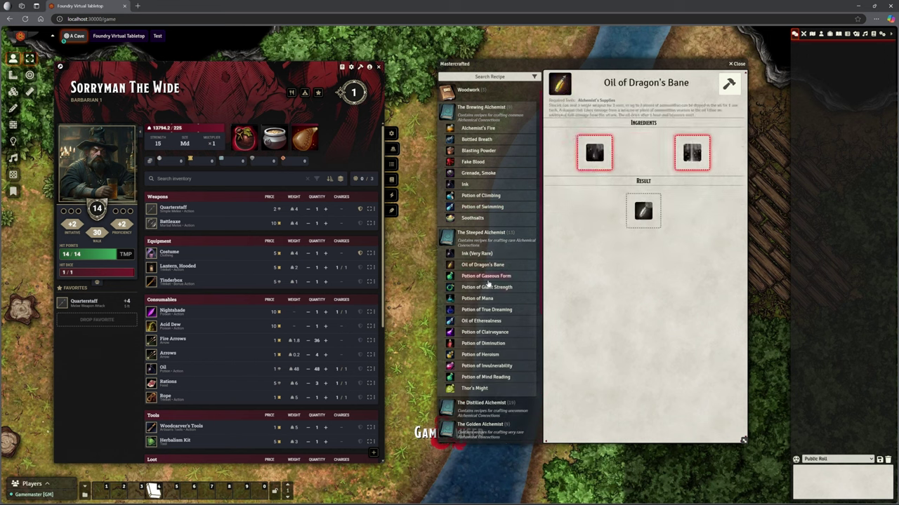
{"action": "left_click", "coordinate": [489, 278]}
{"action": "left_click", "coordinate": [492, 289]}
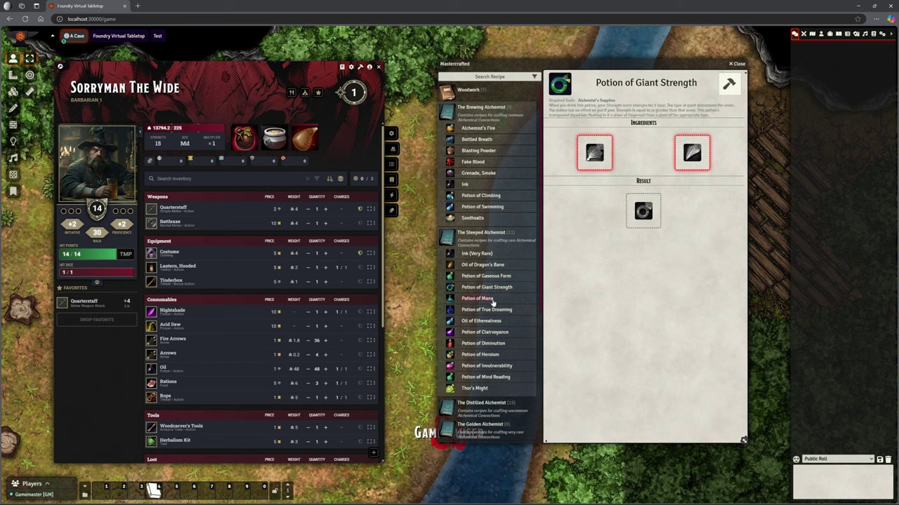
{"action": "left_click", "coordinate": [493, 303]}
{"action": "left_click", "coordinate": [493, 325]}
{"action": "left_click", "coordinate": [492, 334]}
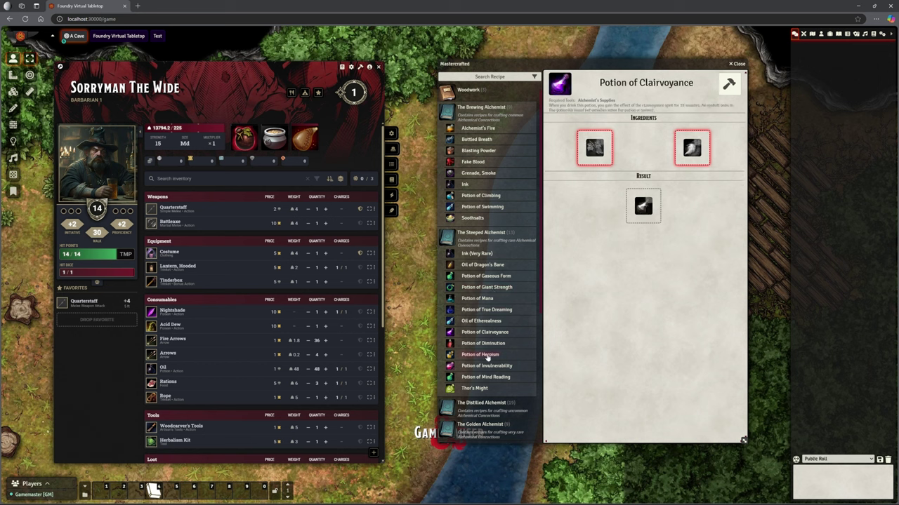
{"action": "left_click", "coordinate": [488, 356]}
Expand The Distilled Alchemist recipe book and examine the Midnight Oil recipe and its ingredients.
{"action": "scroll", "coordinate": [495, 309], "scroll_direction": "down", "scroll_amount": 2}
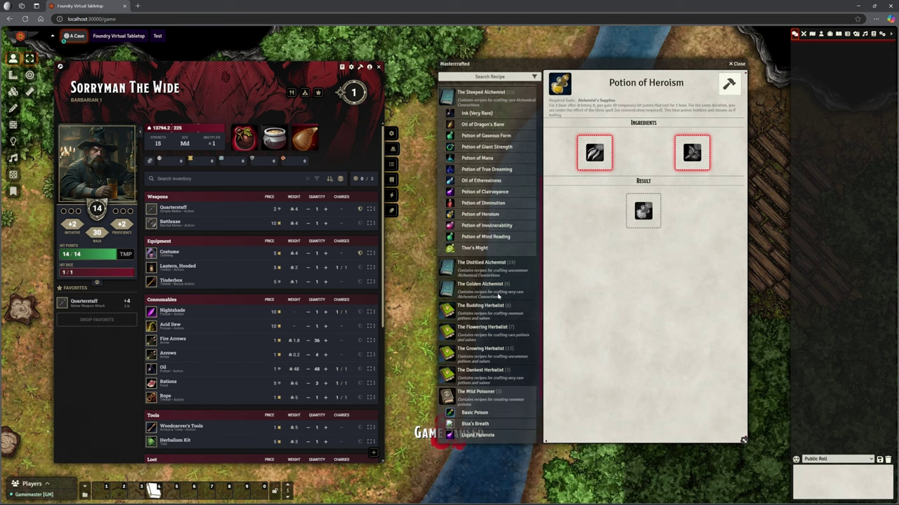
{"action": "left_click", "coordinate": [476, 265]}
{"action": "scroll", "coordinate": [489, 253], "scroll_direction": "down", "scroll_amount": 1}
{"action": "scroll", "coordinate": [490, 247], "scroll_direction": "down", "scroll_amount": 1}
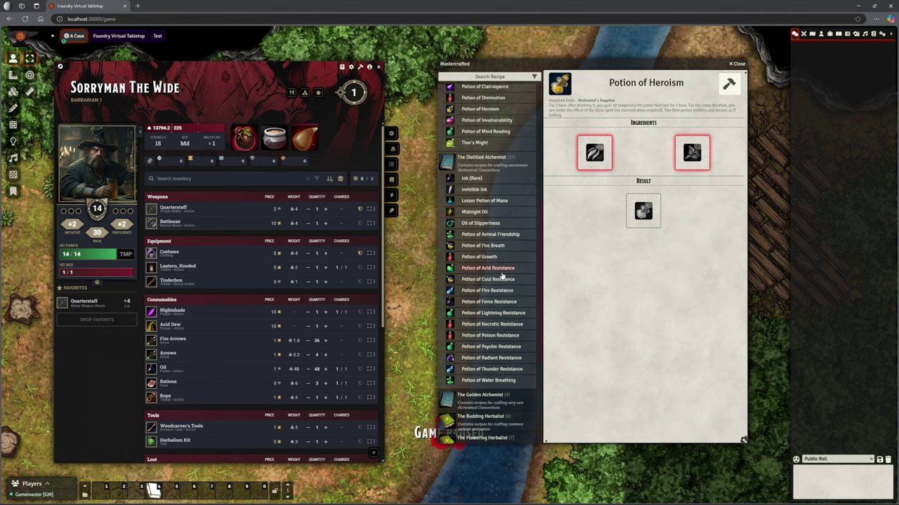
{"action": "left_click", "coordinate": [487, 213]}
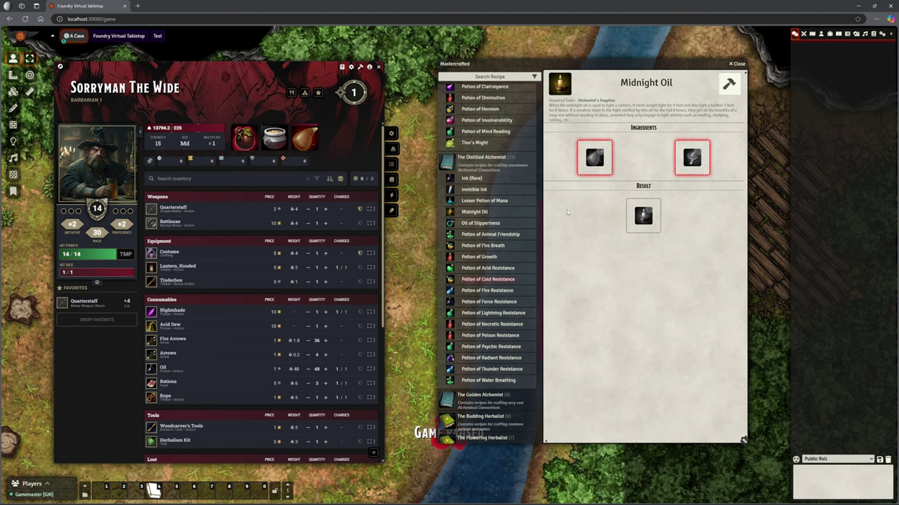
Collapse The Brewing Alchemist, The Steeped Alchemist, The Distilled Alchemist and The Mild Poisoner recipe books.
{"action": "scroll", "coordinate": [507, 351], "scroll_direction": "up", "scroll_amount": 4}
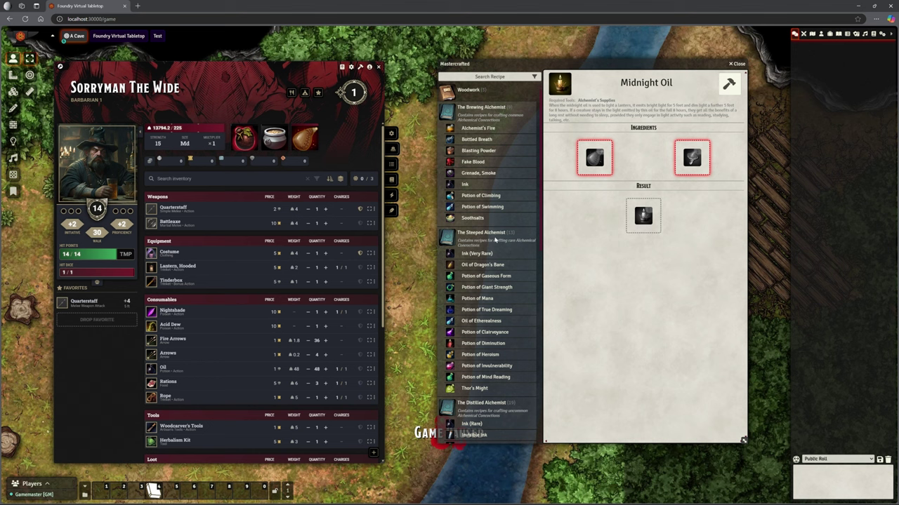
{"action": "left_click", "coordinate": [475, 108]}
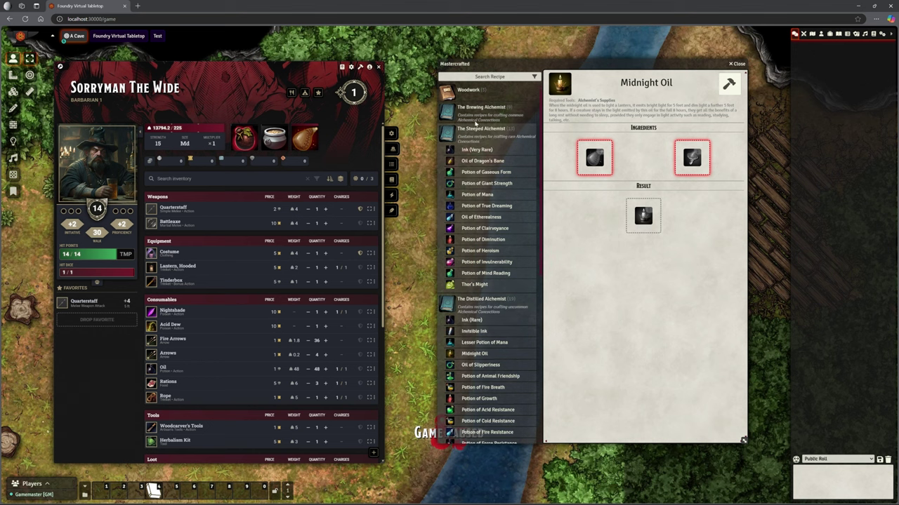
{"action": "left_click", "coordinate": [475, 129]}
{"action": "left_click", "coordinate": [476, 152]}
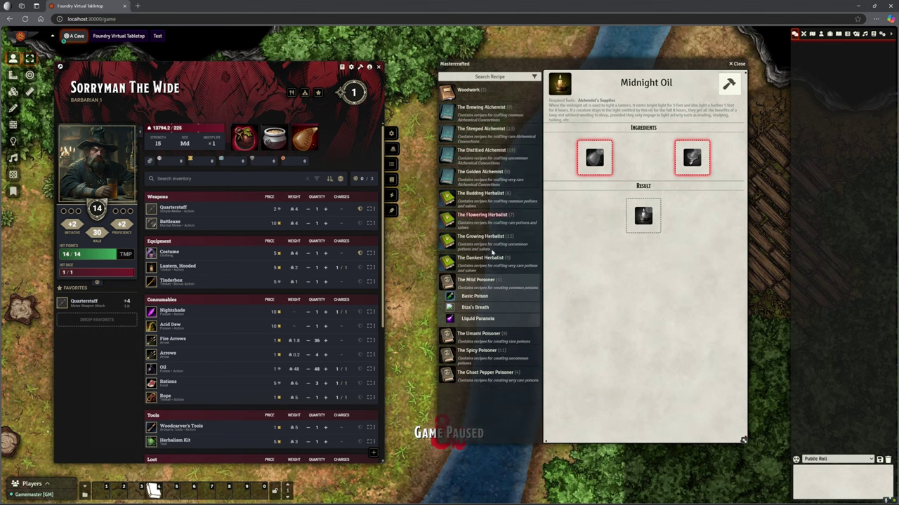
{"action": "left_click", "coordinate": [476, 280]}
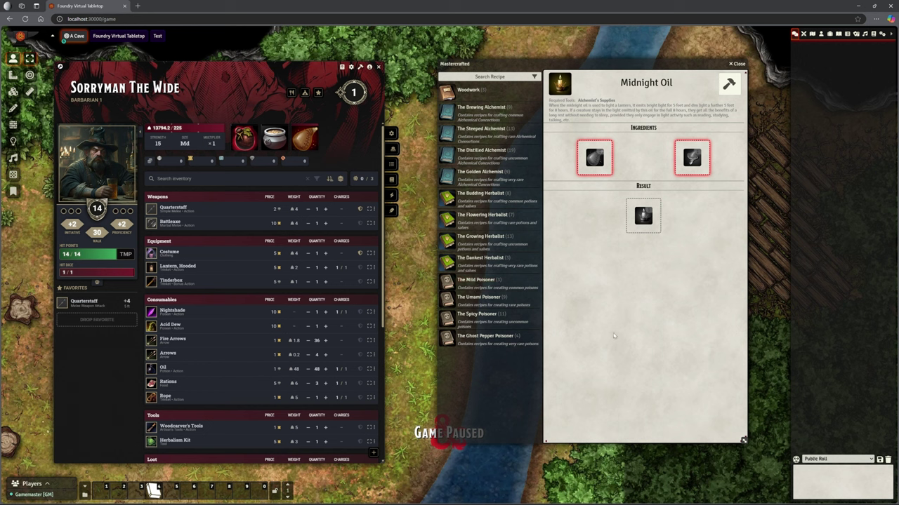
Look through The Growing Herbalist recipes Blight Ichor, Brew of Babel, Fire Balm and Greater Antitoxin.
{"action": "left_click", "coordinate": [482, 243]}
{"action": "left_click", "coordinate": [484, 258]}
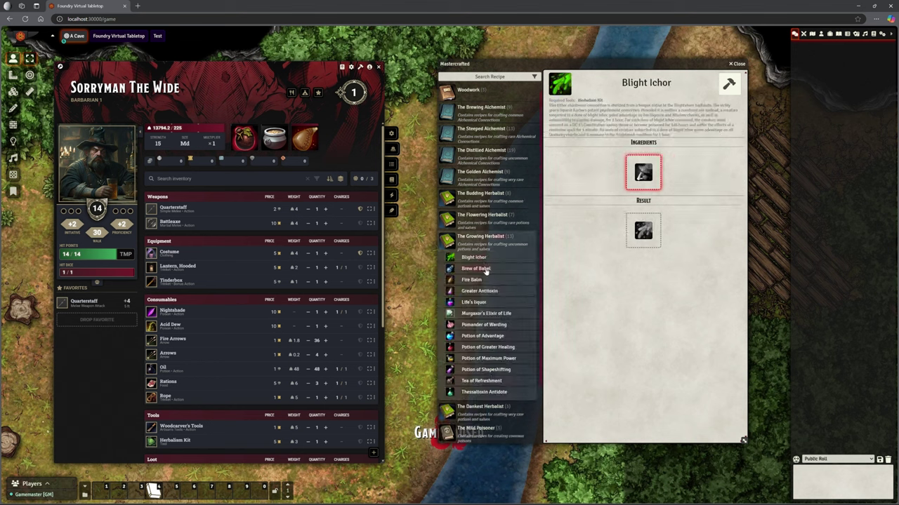
{"action": "left_click", "coordinate": [484, 270]}
{"action": "left_click", "coordinate": [471, 282]}
{"action": "left_click", "coordinate": [476, 292]}
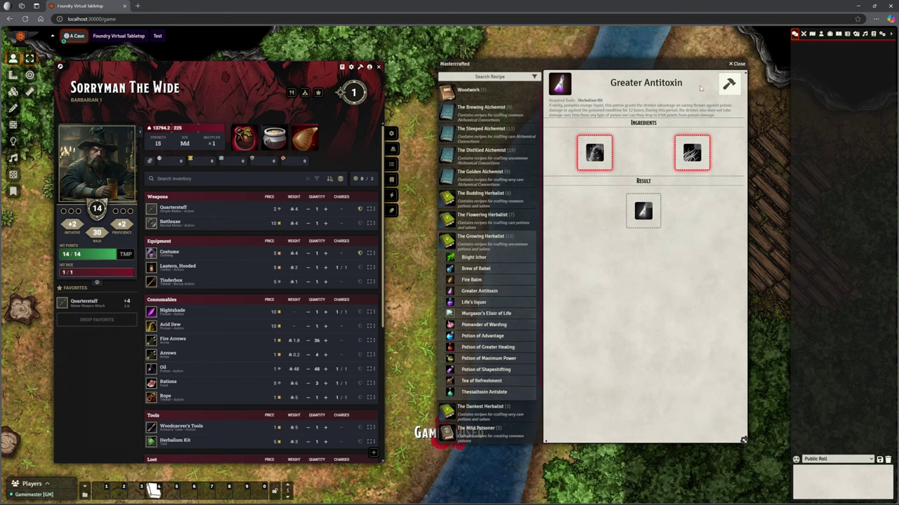
Close the Mastercrafted recipe window and the character sheet.
{"action": "left_click", "coordinate": [737, 63]}
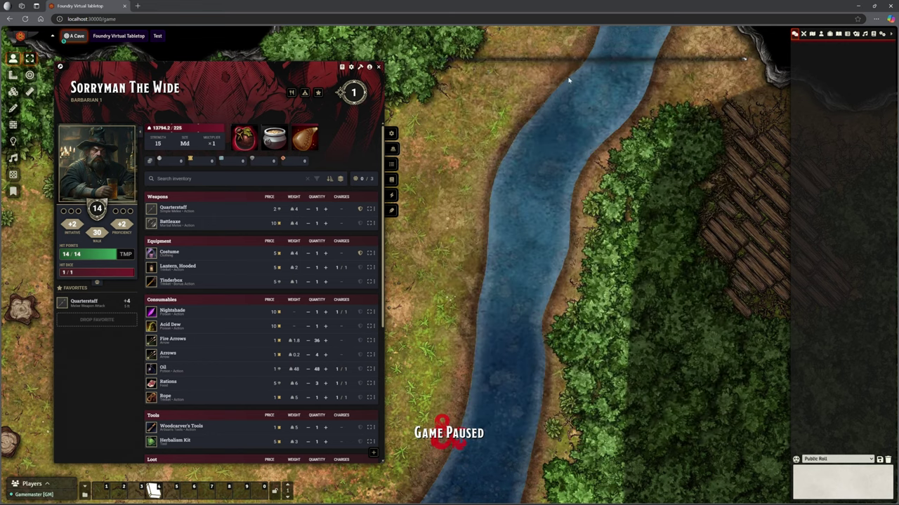
{"action": "left_click", "coordinate": [379, 68]}
{"action": "scroll", "coordinate": [433, 198], "scroll_direction": "up", "scroll_amount": 2}
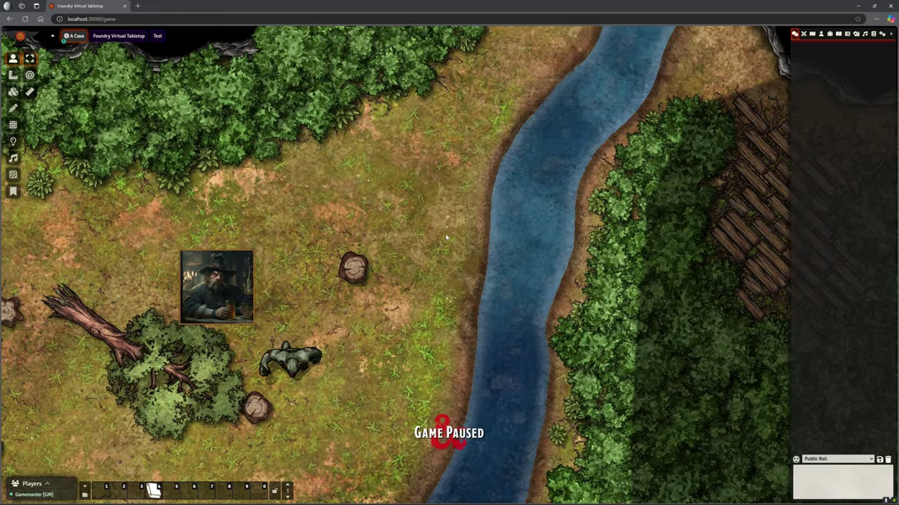
{"action": "scroll", "coordinate": [445, 237], "scroll_direction": "down", "scroll_amount": 4}
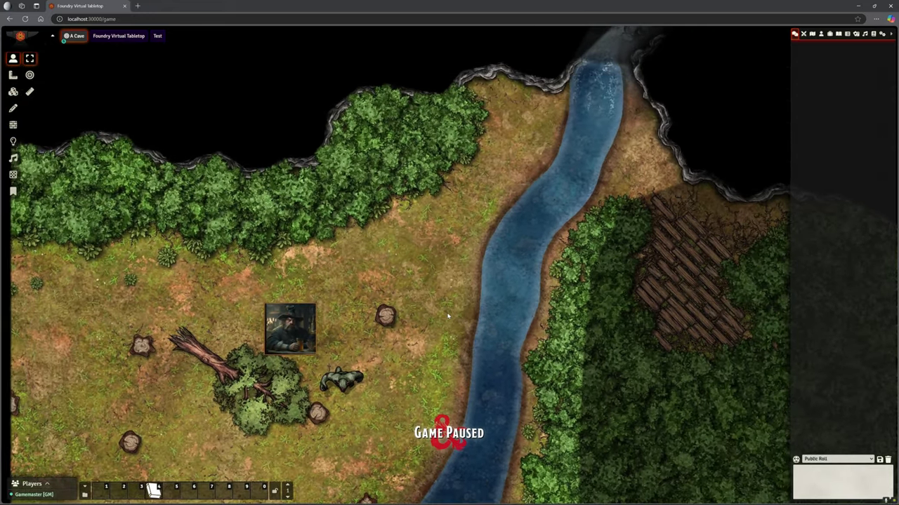
{"action": "scroll", "coordinate": [447, 317], "scroll_direction": "up", "scroll_amount": 2}
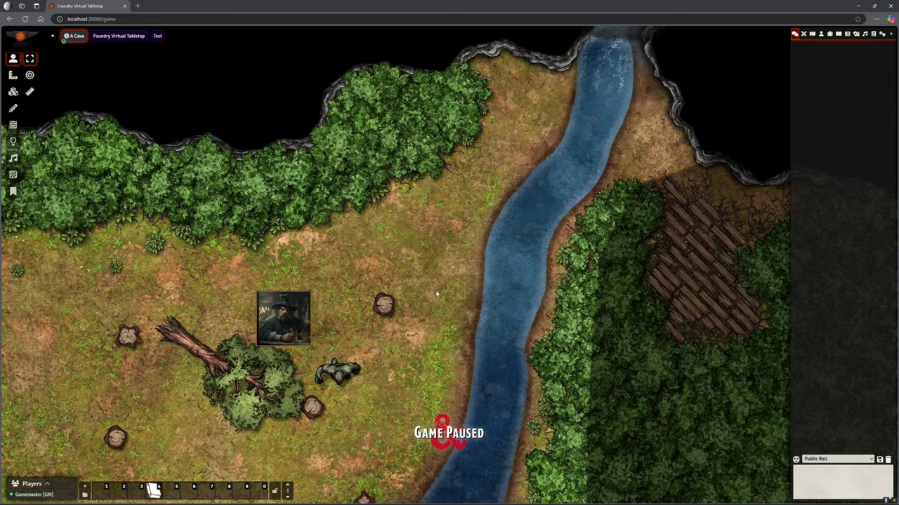
{"action": "scroll", "coordinate": [436, 294], "scroll_direction": "up", "scroll_amount": 1}
{"action": "scroll", "coordinate": [437, 296], "scroll_direction": "up", "scroll_amount": 1}
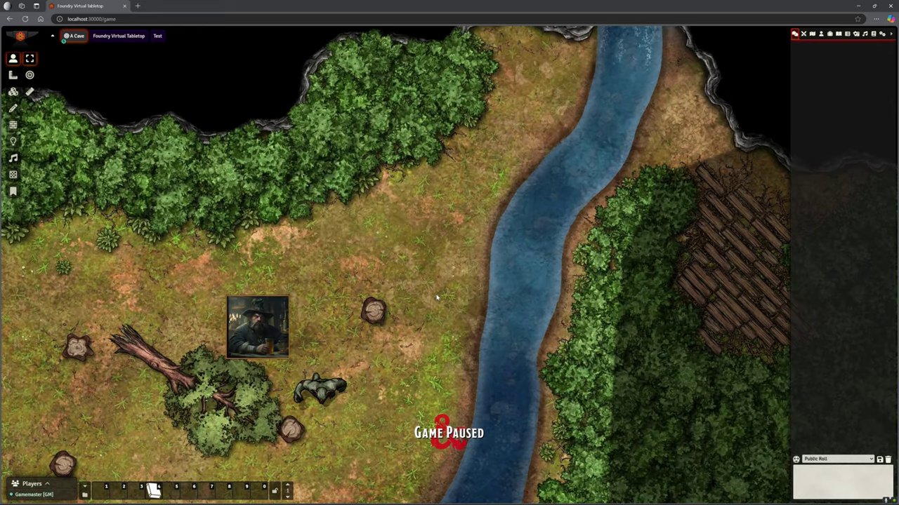